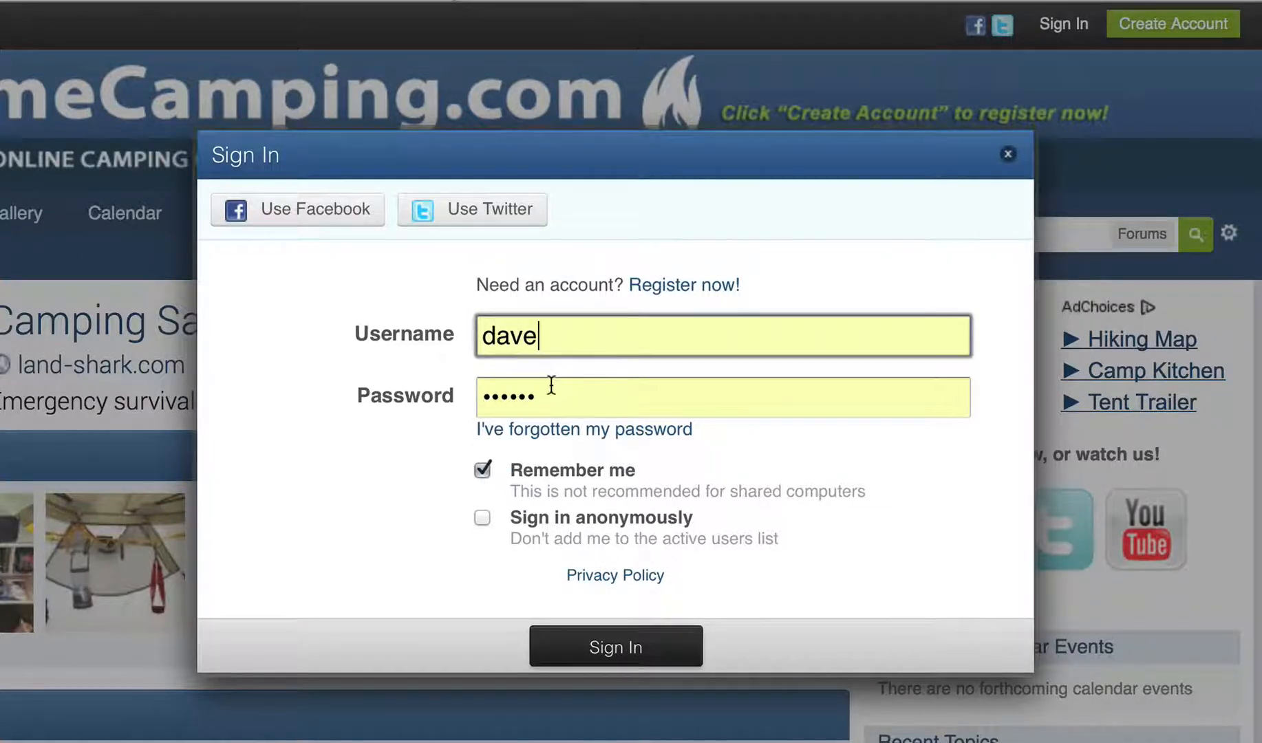
- Sign in to MaritimeCamping.com with the pre-filled username and password
click(615, 652)
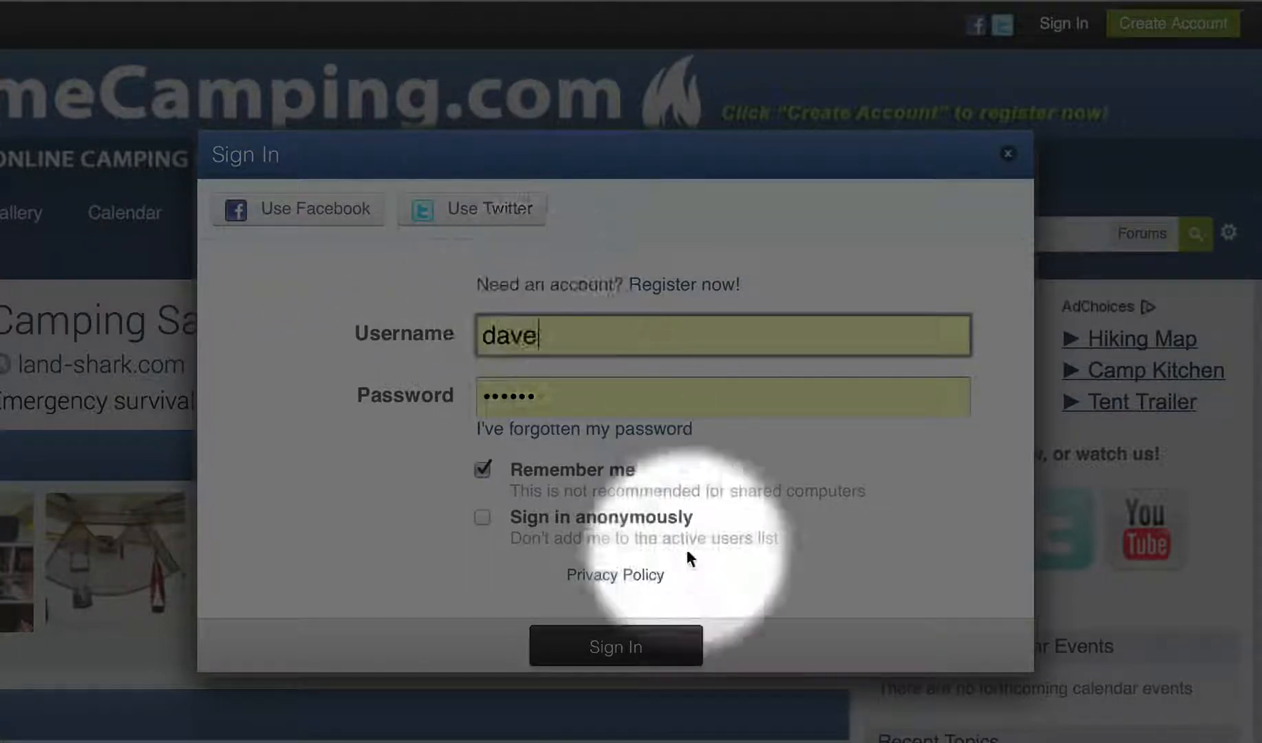
click(608, 650)
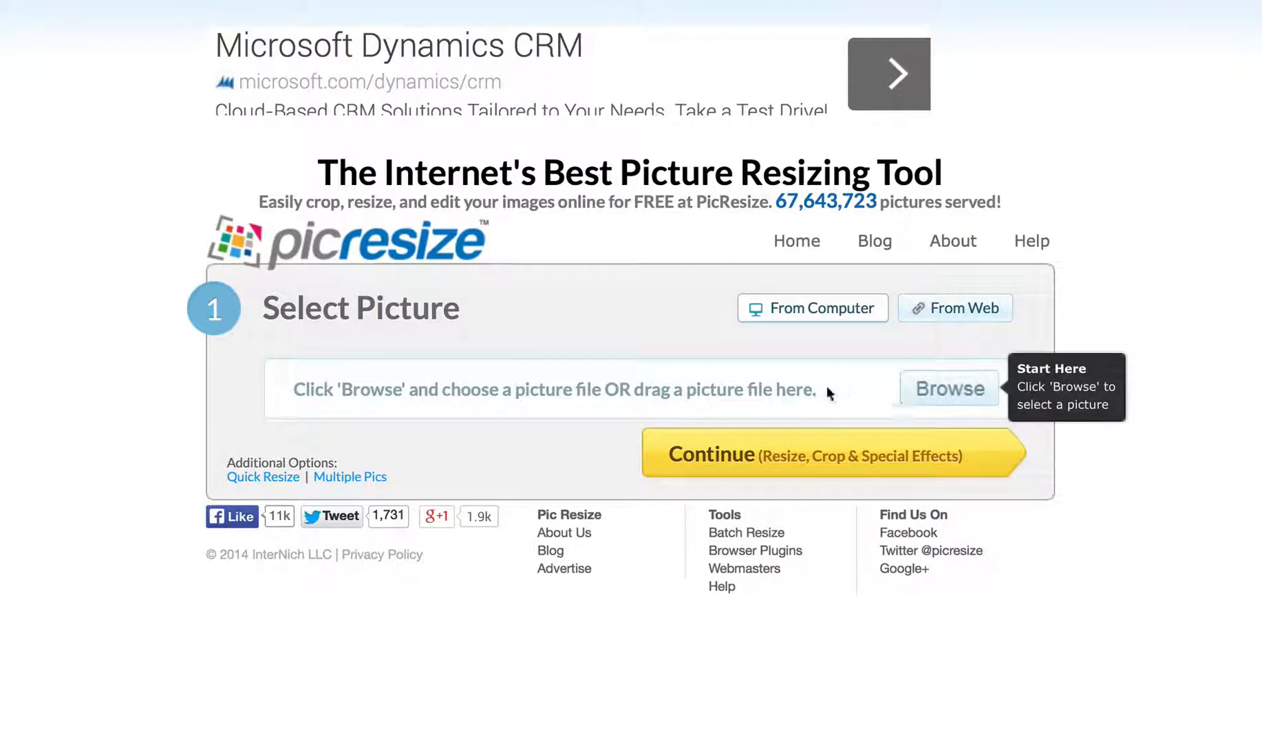
- Load IMG_4875.jpg from the photos folder into PicResize's Crop and Rotate editor
click(941, 391)
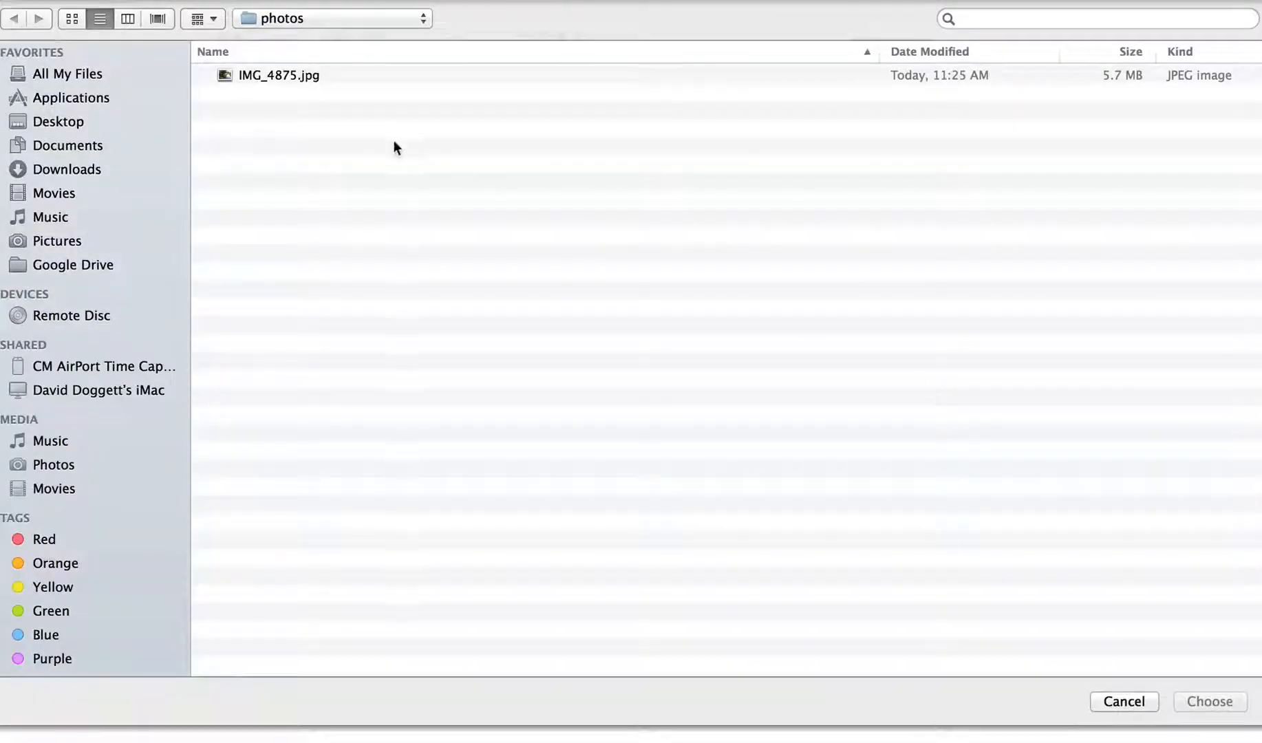
click(267, 75)
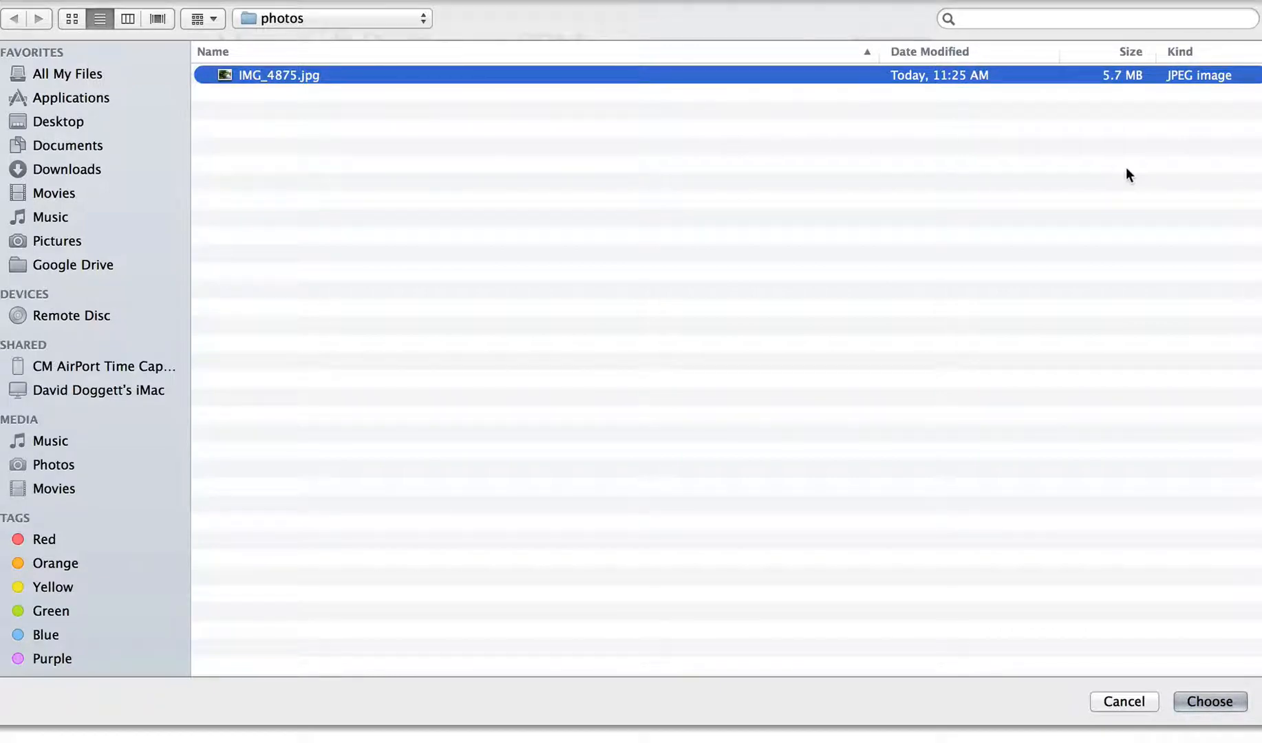
click(1209, 702)
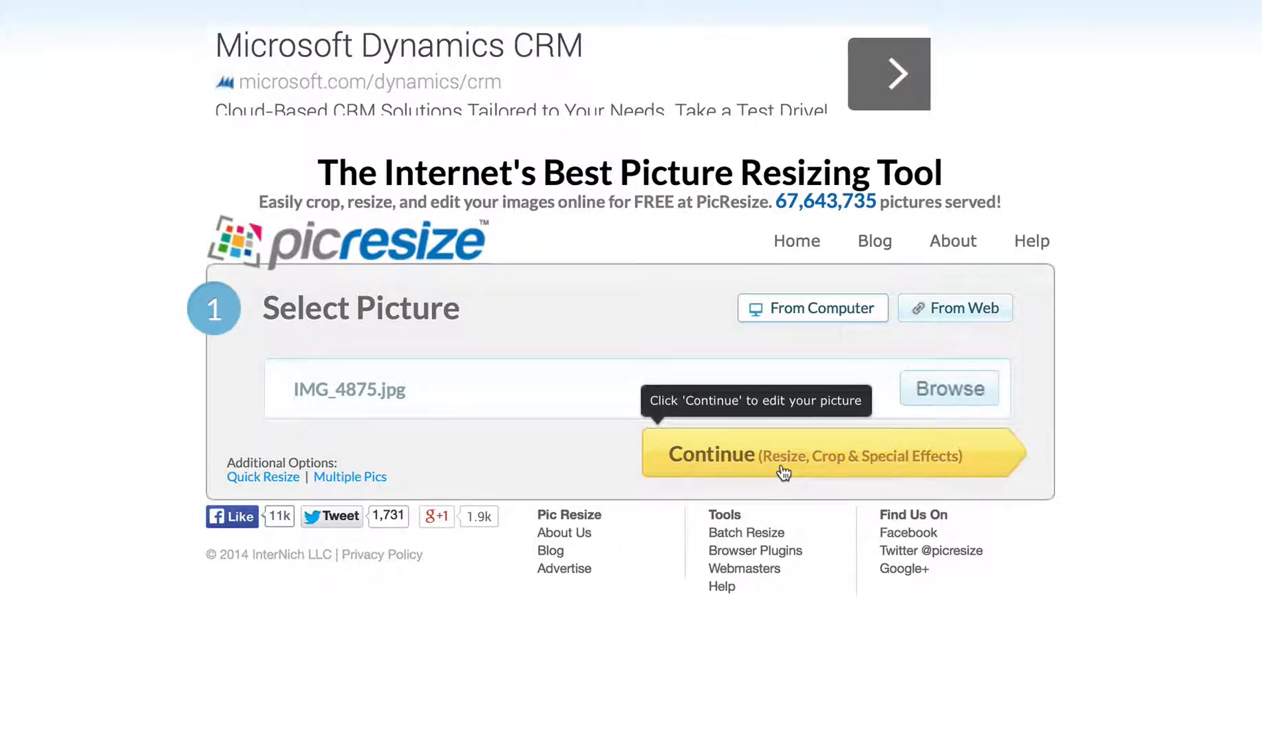
click(782, 472)
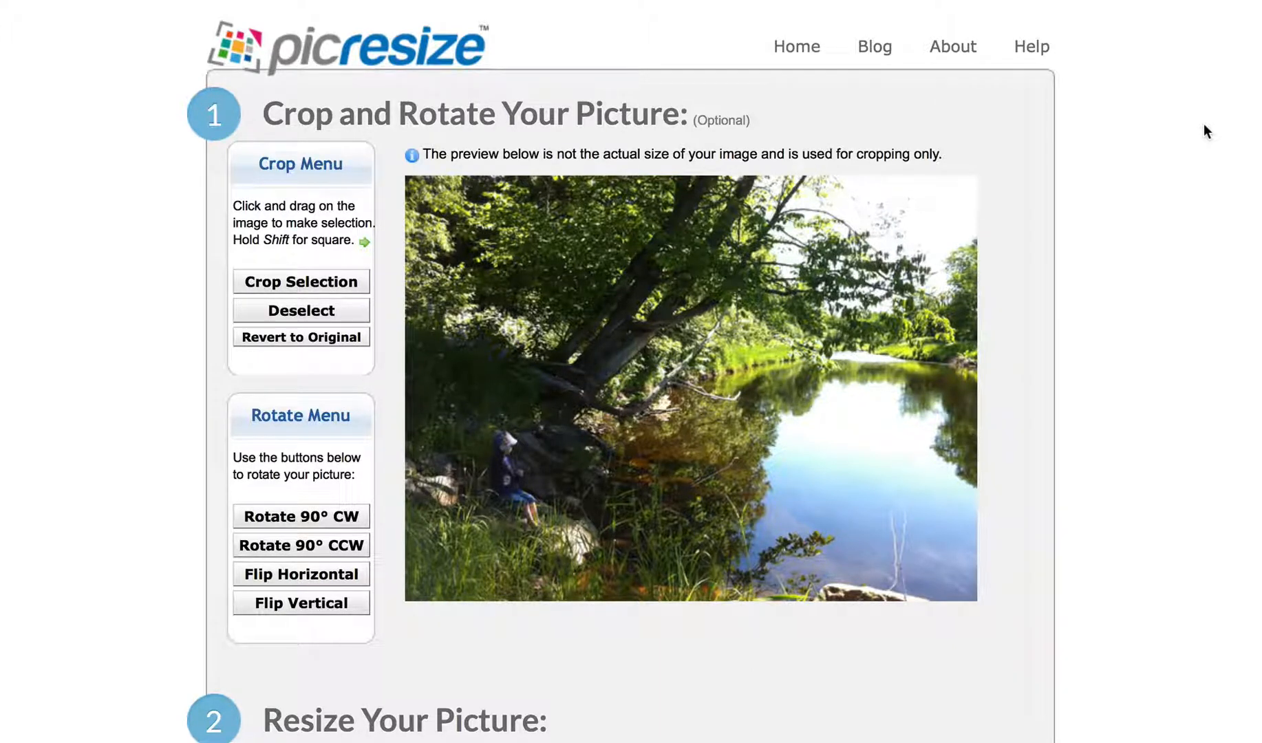
- Set Make My Picture to 75% smaller, for a 648 x 484 pixel result
scroll(1204, 130, down, 5)
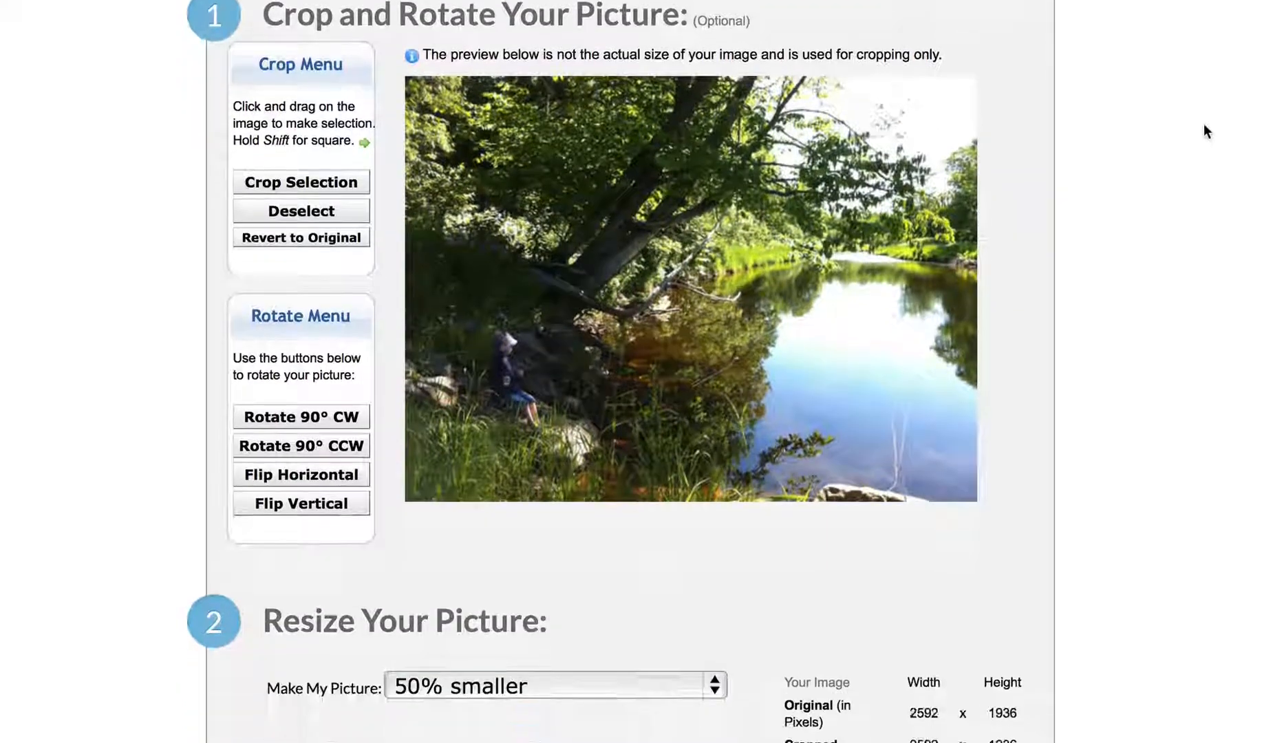
scroll(1203, 123, down, 3)
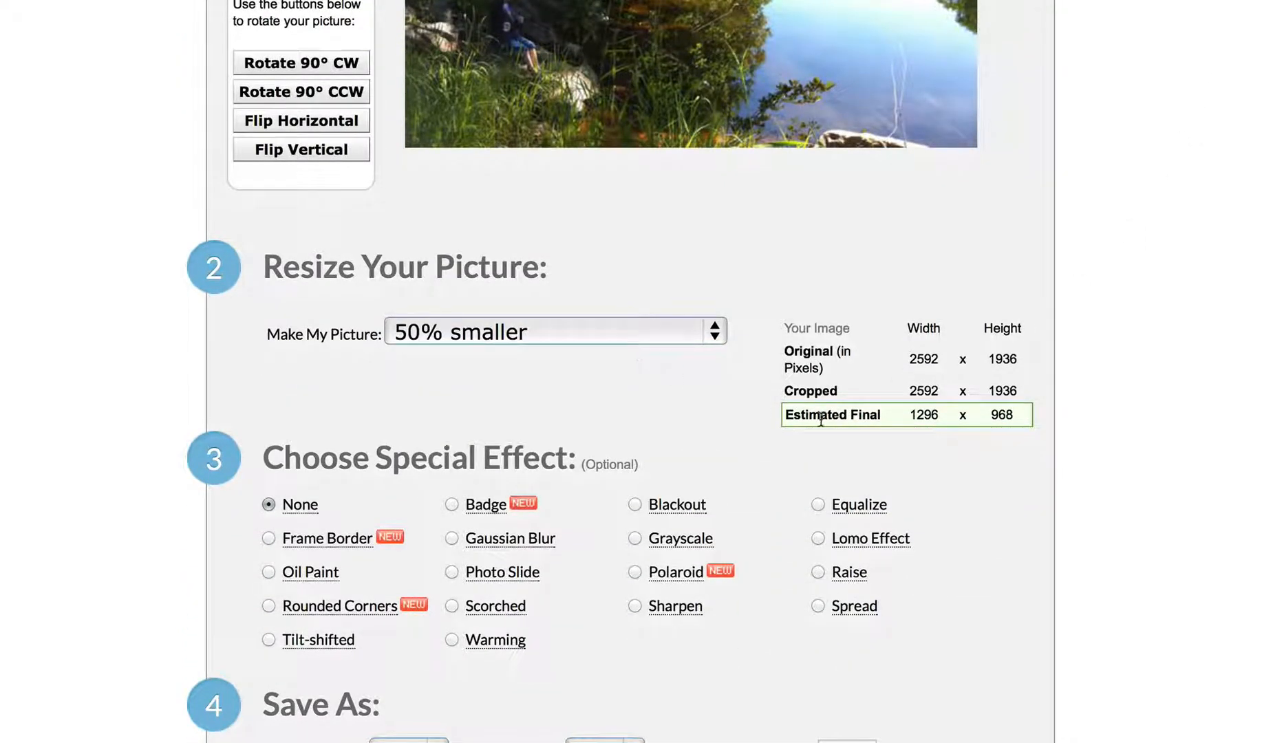
click(610, 328)
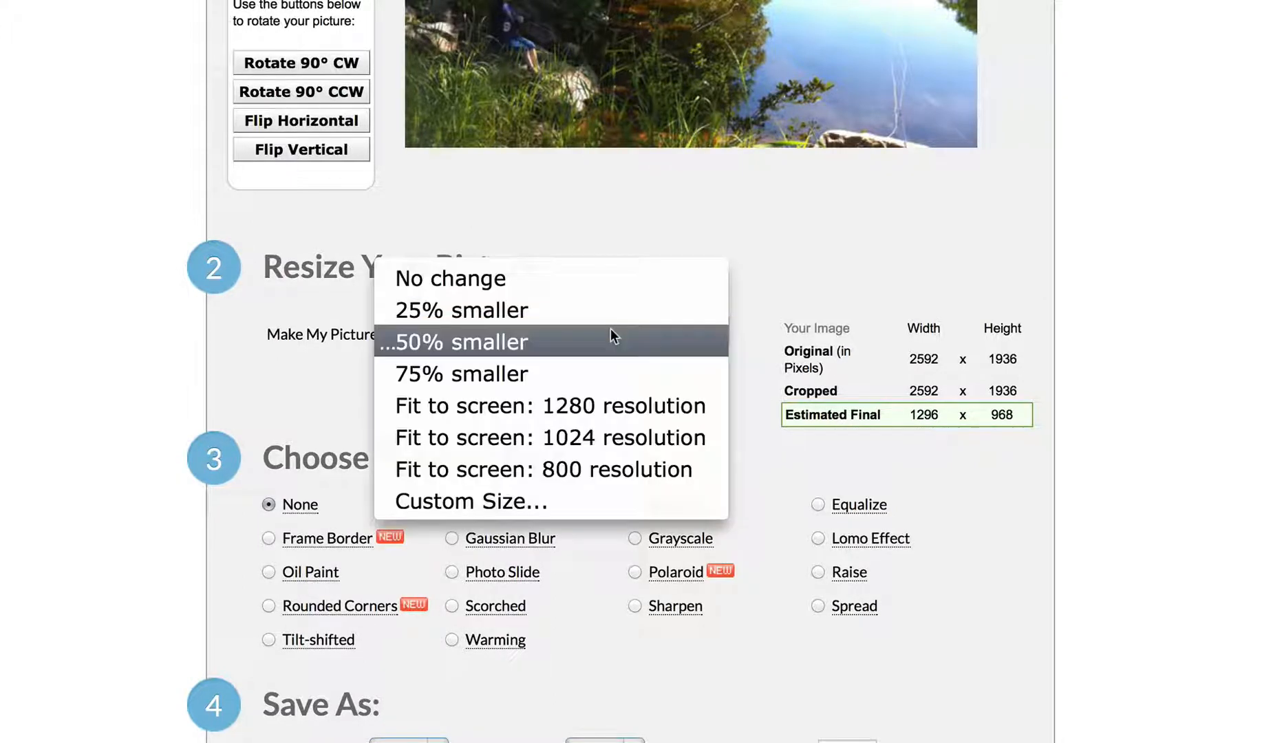
click(593, 375)
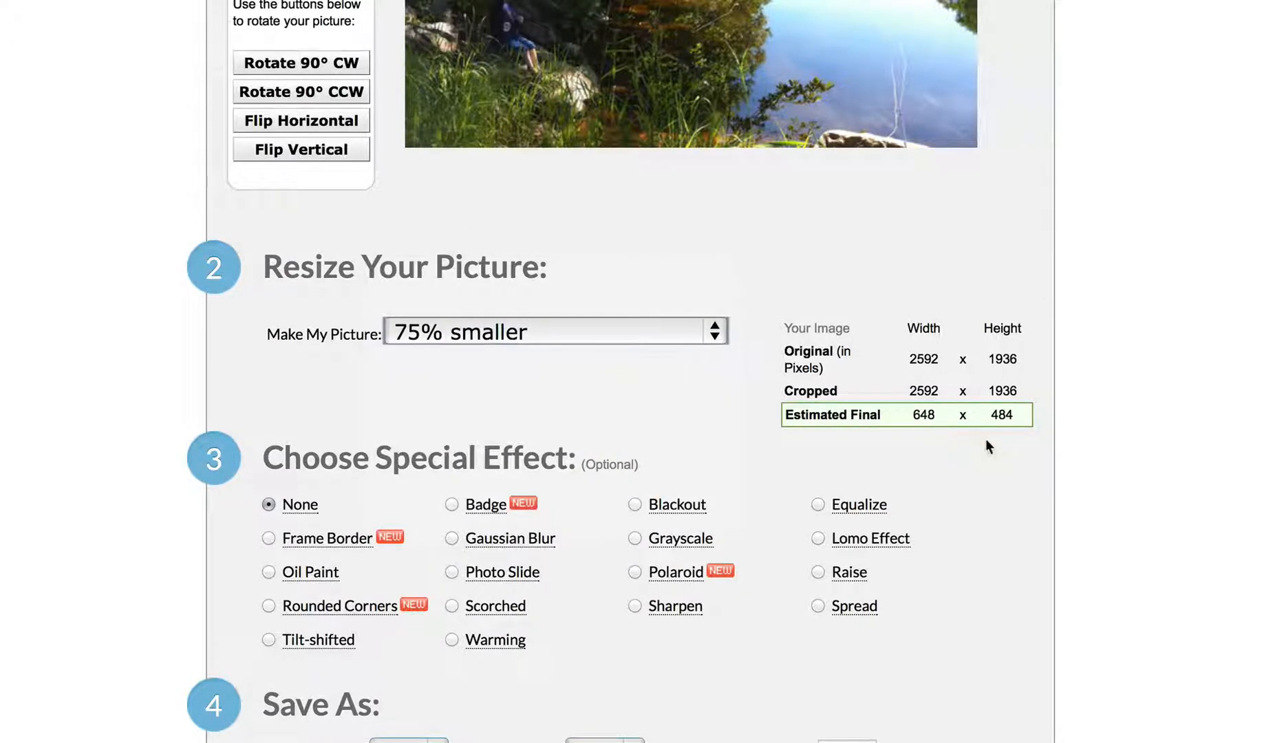
scroll(1135, 413, down, 2)
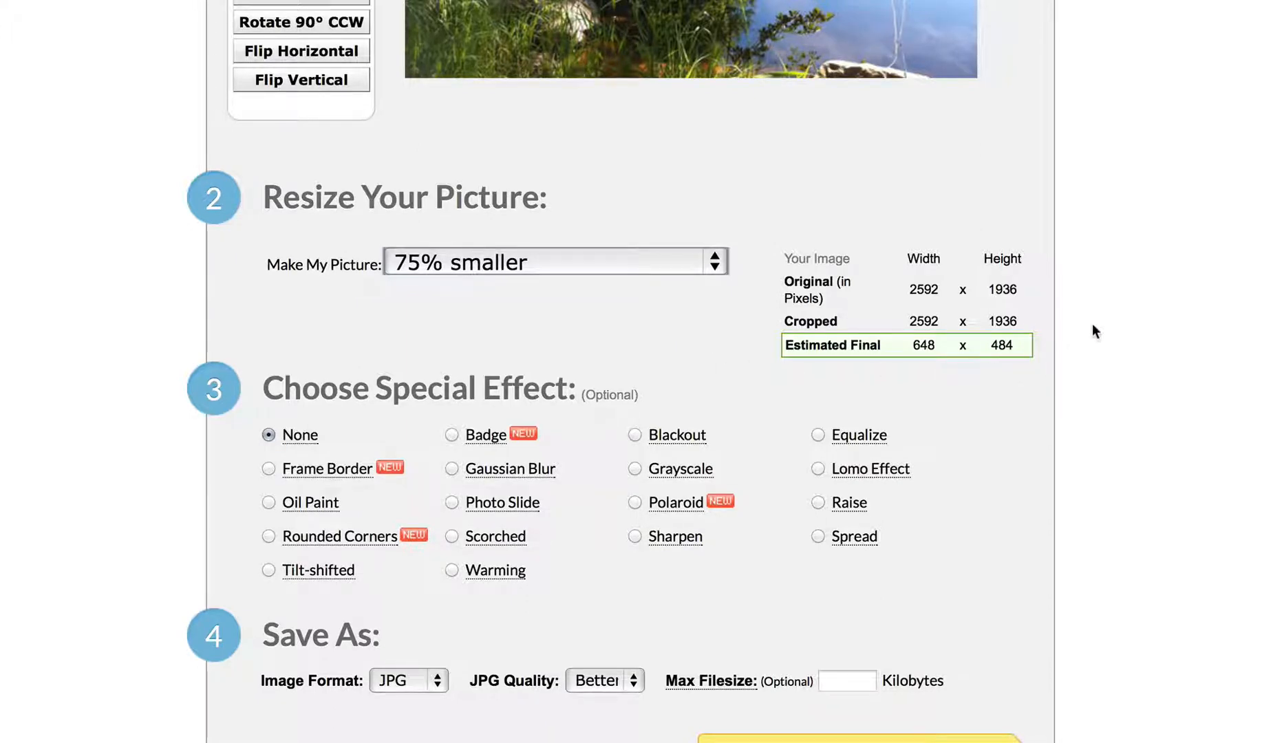
scroll(1094, 332, down, 3)
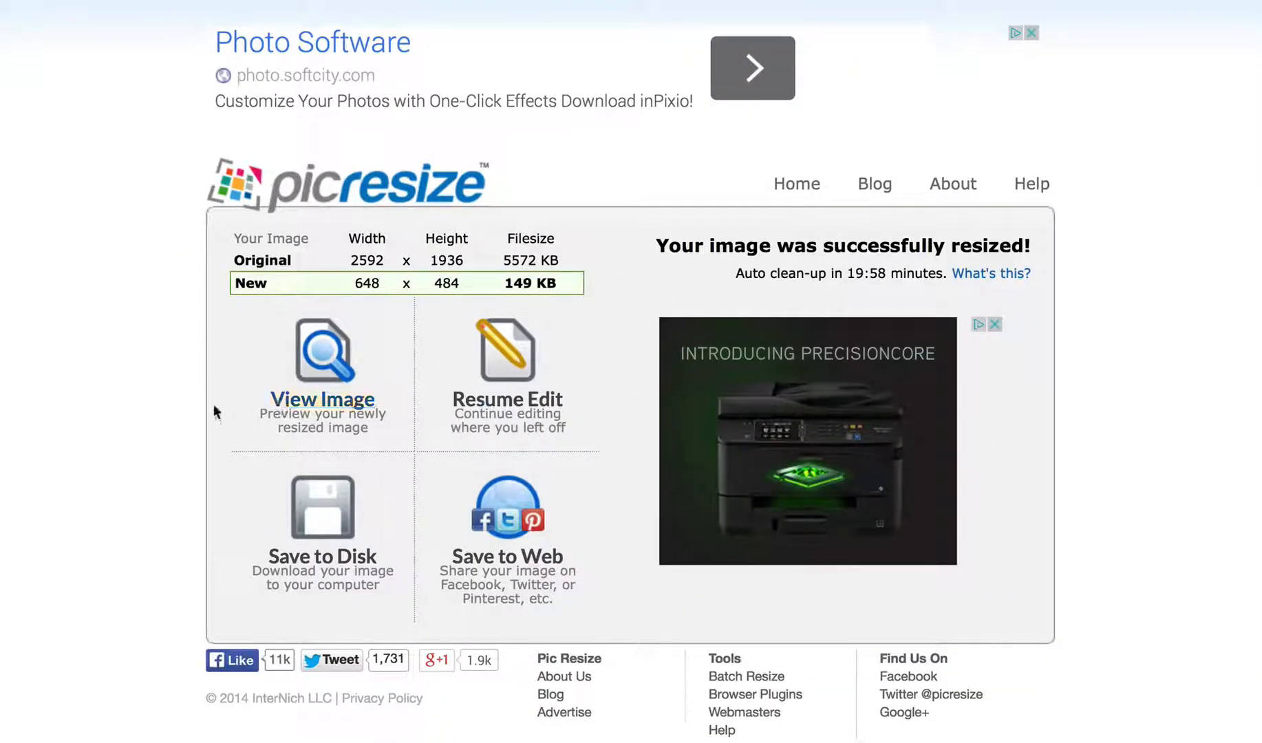
- Save the resized 648 x 484 photo to disk
click(320, 548)
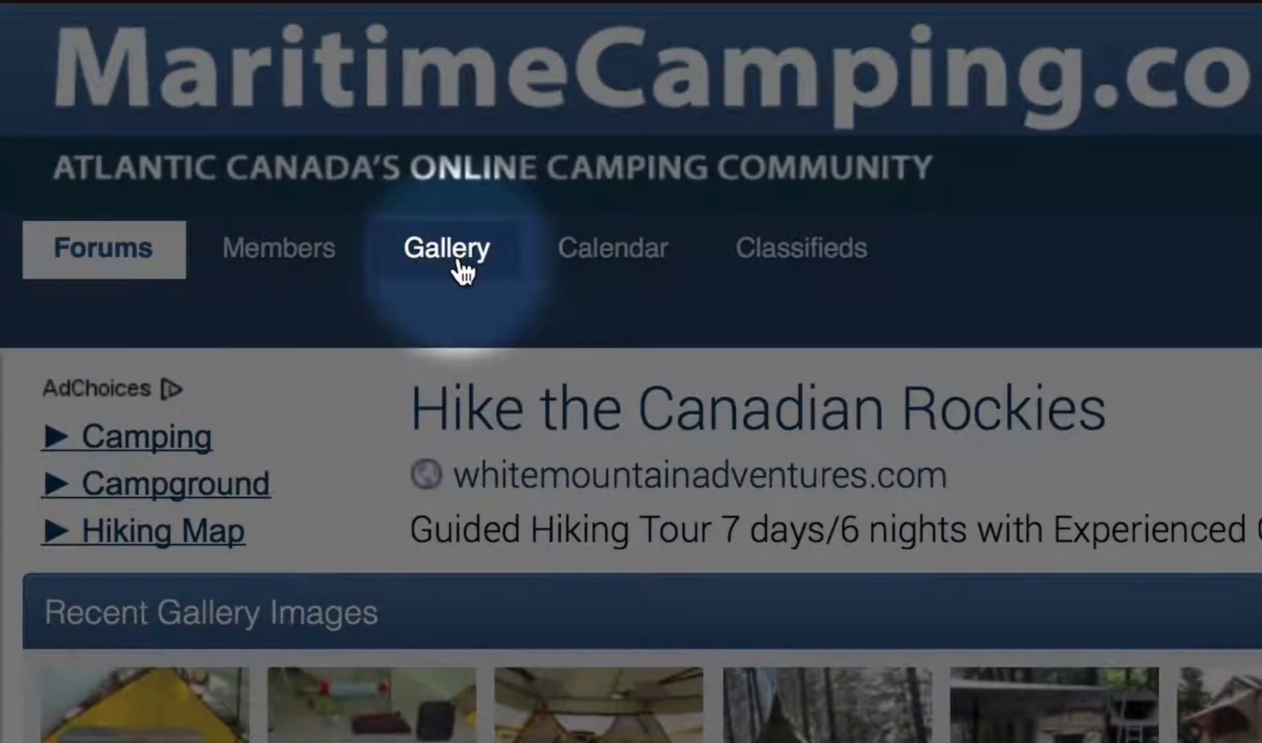
- Start a Gallery upload with Test Album chosen as the destination album
click(458, 263)
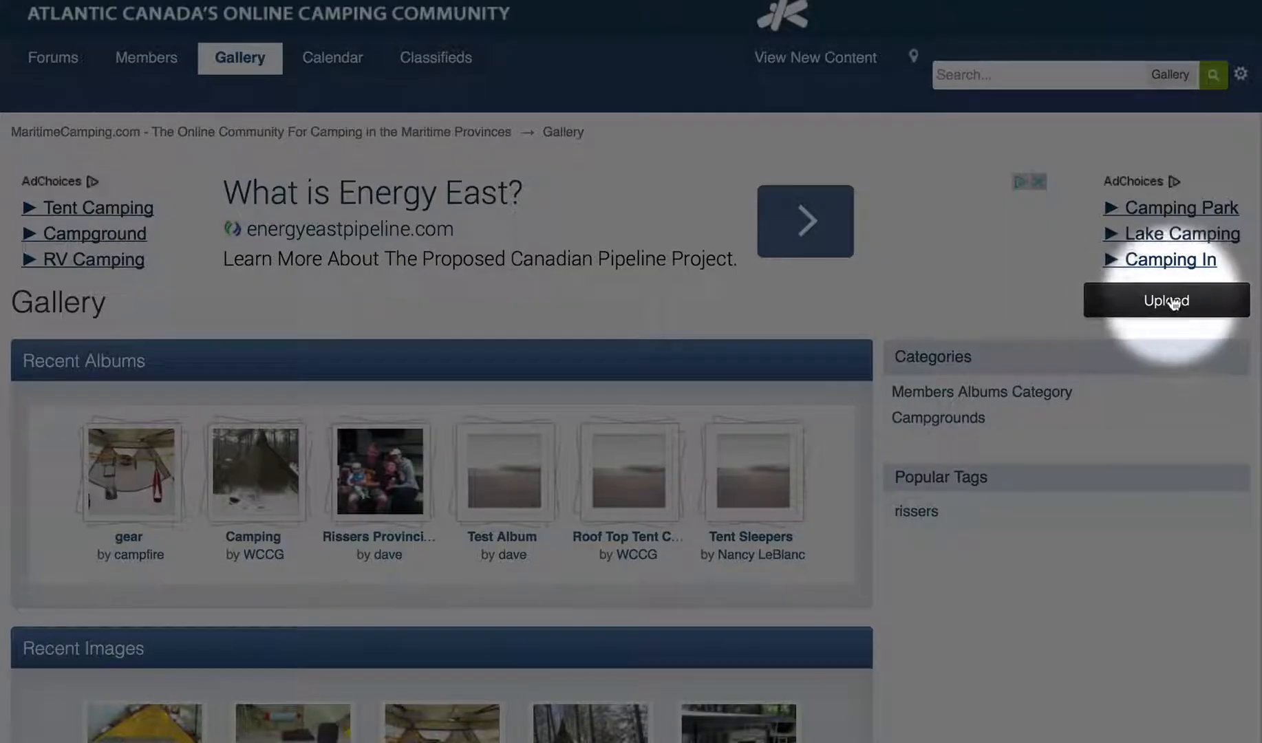
click(1173, 303)
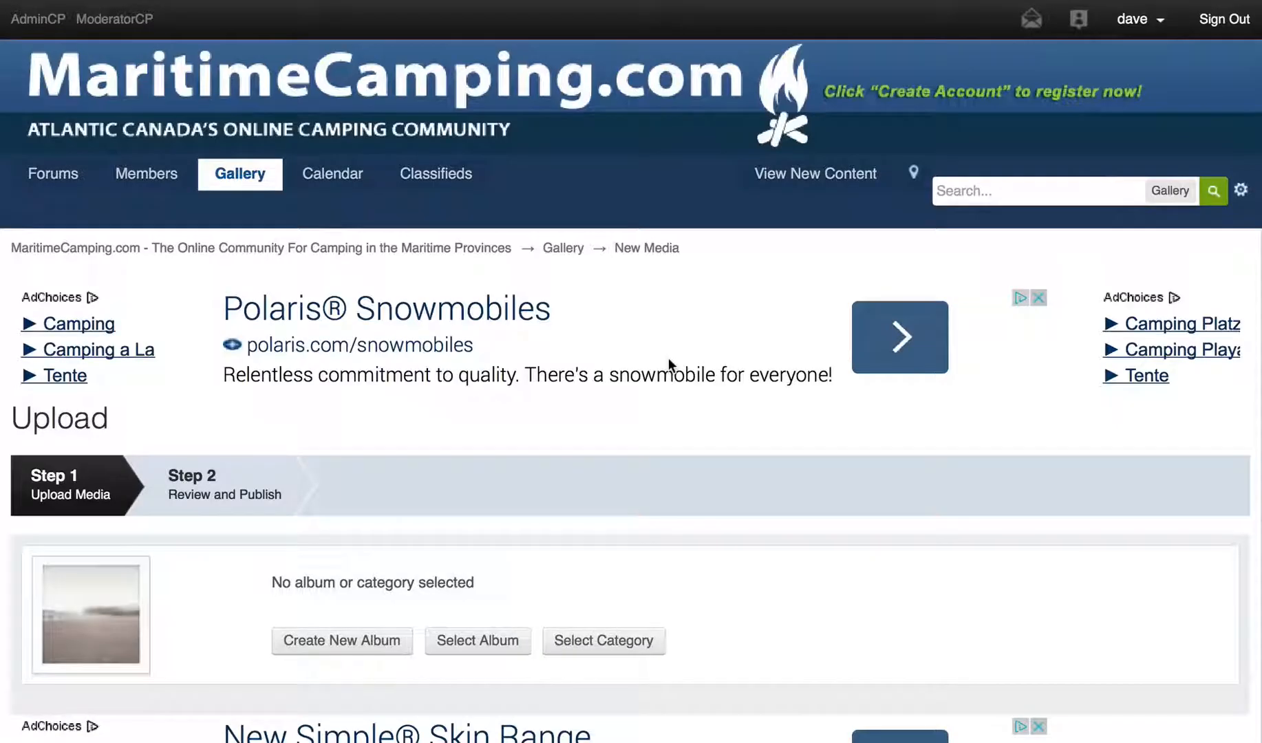
scroll(668, 358, down, 3)
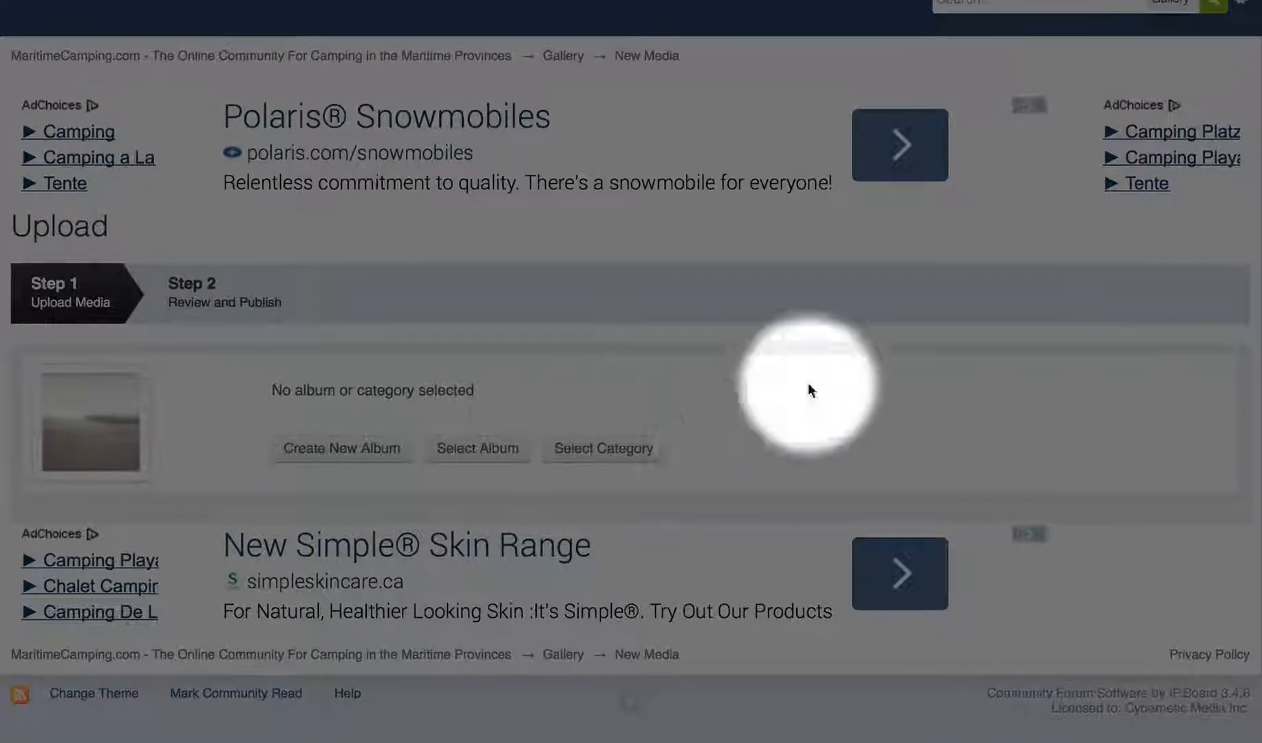
click(447, 461)
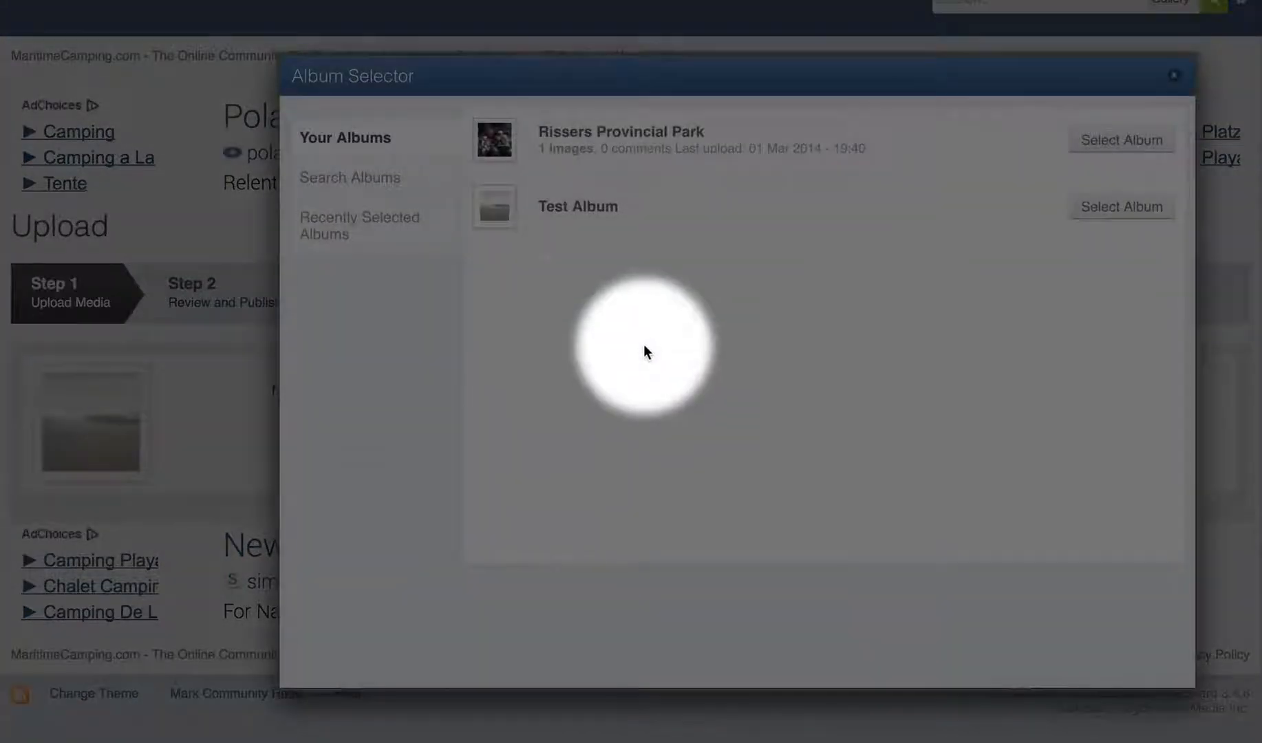
click(1112, 210)
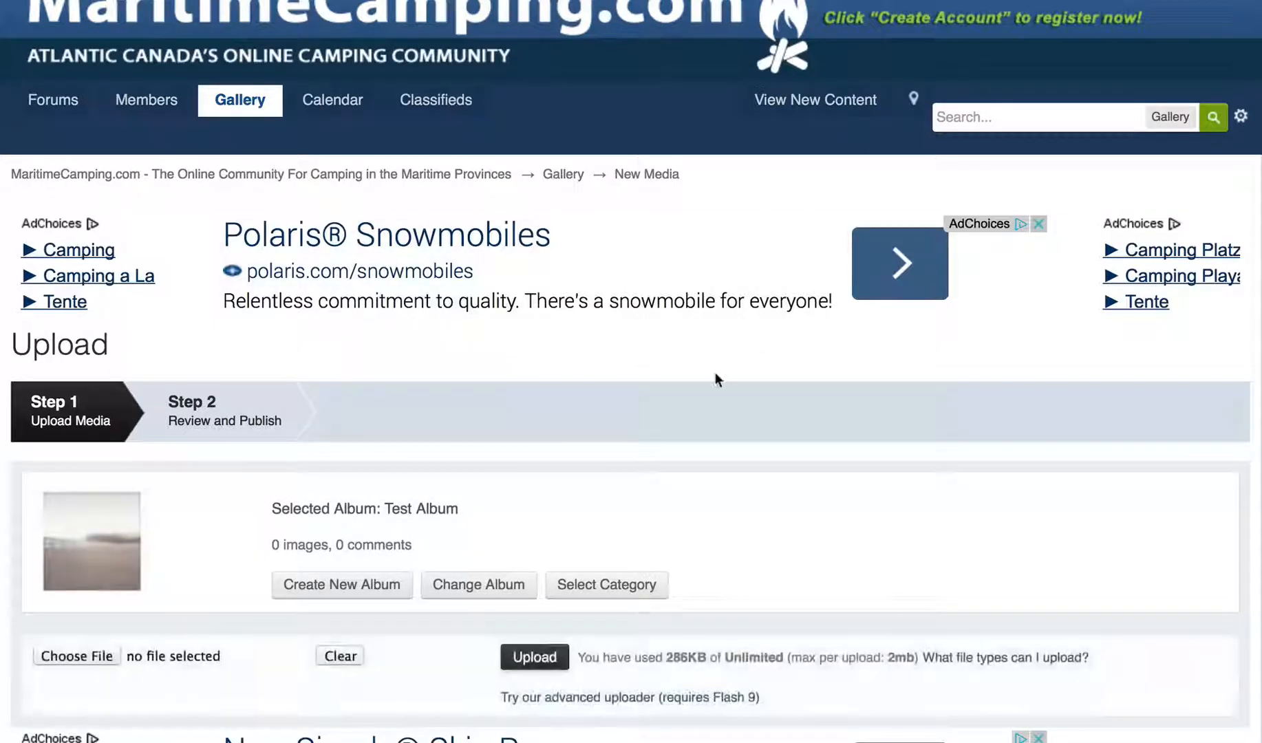
- Upload rsz_img_4875.jpg (149.41 KB) to Test Album and continue to Review and Publish
scroll(715, 373, down, 3)
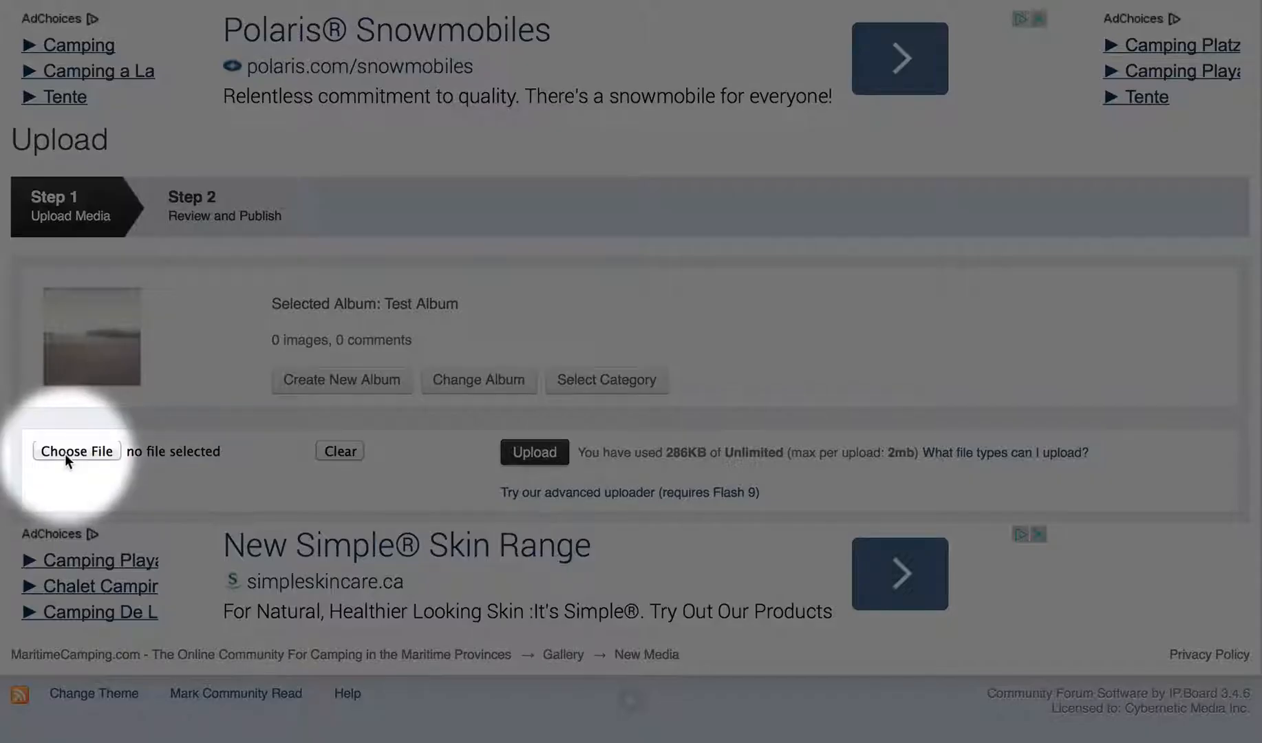
click(65, 453)
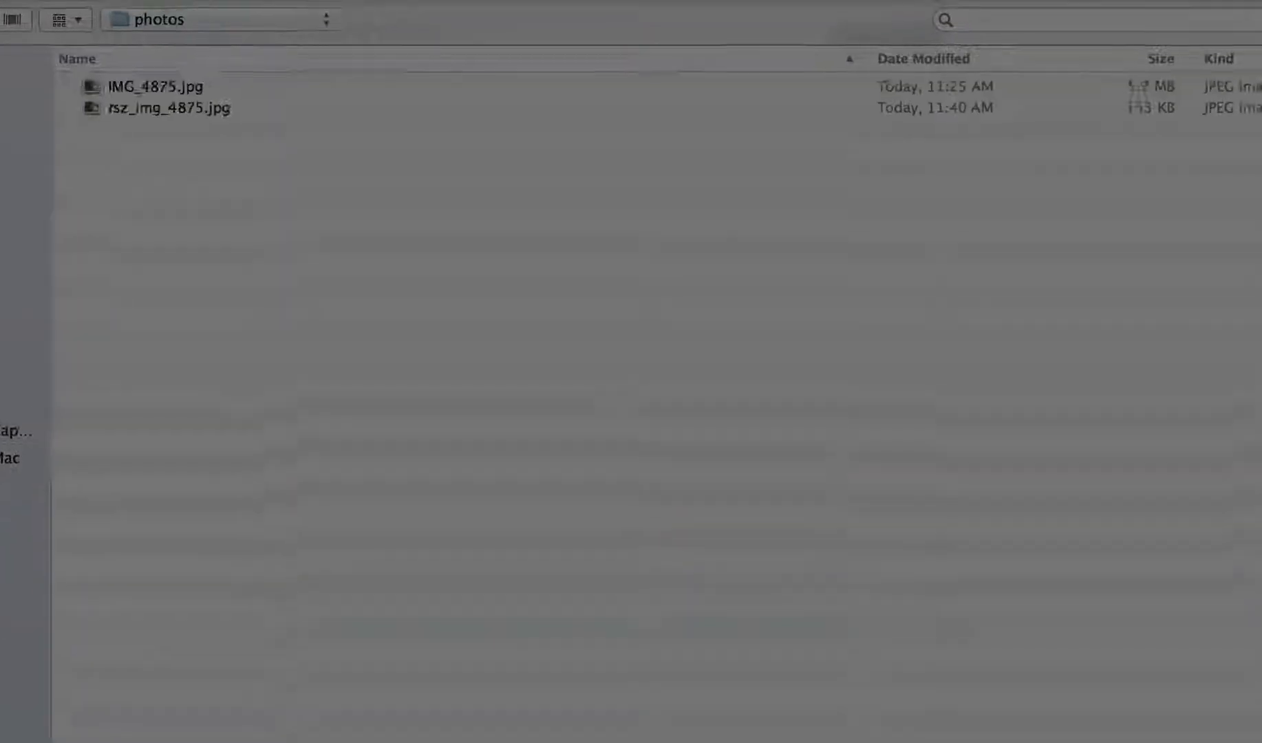
click(110, 114)
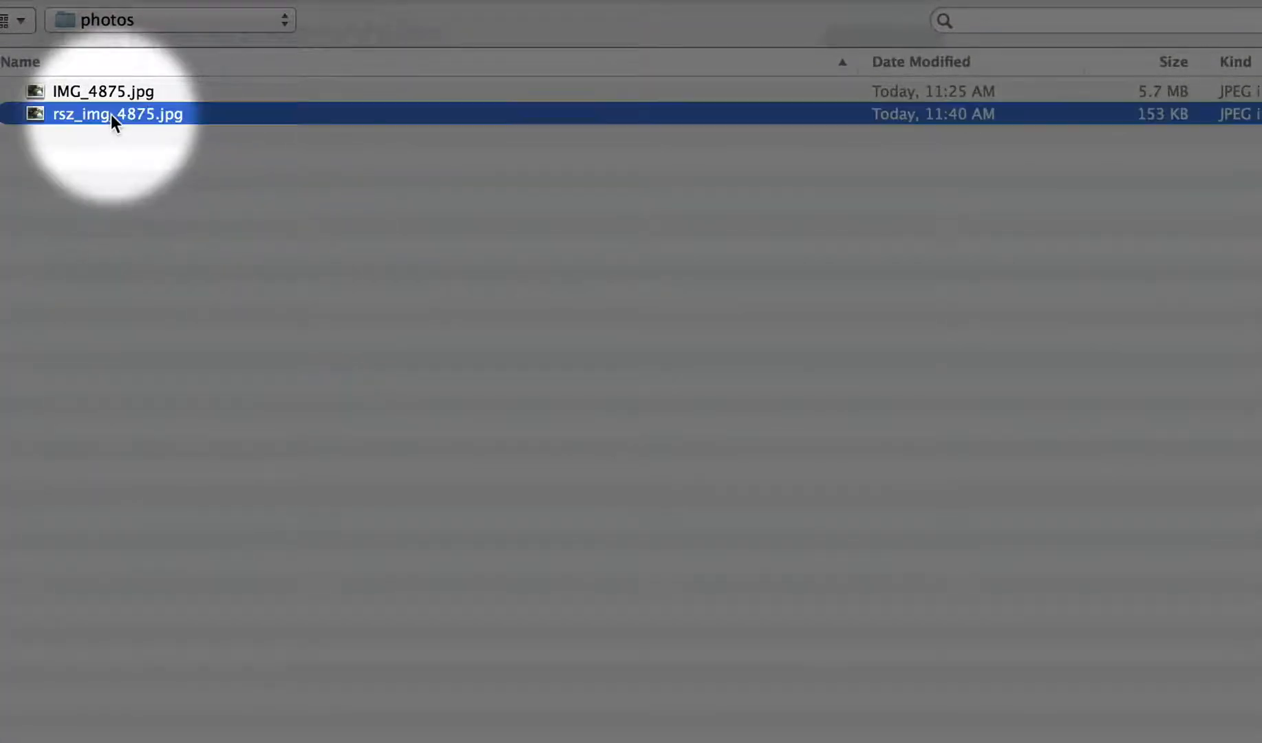
click(663, 206)
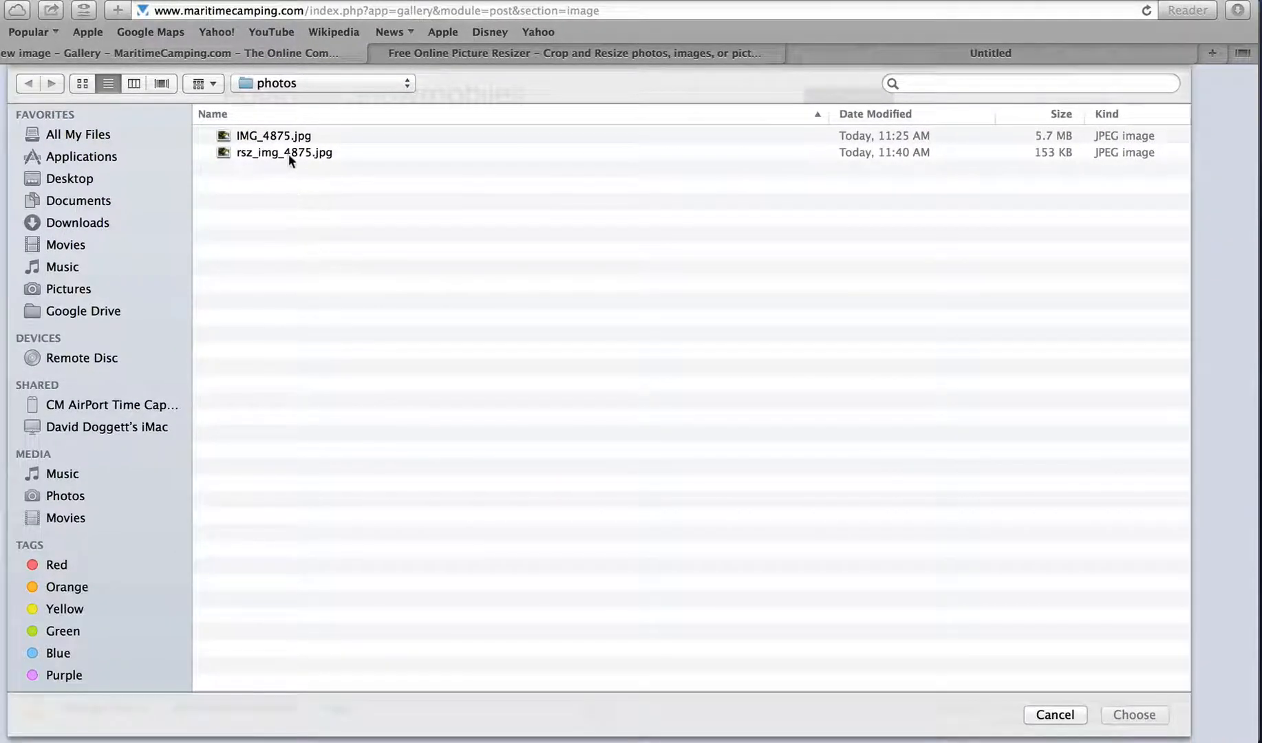
click(288, 154)
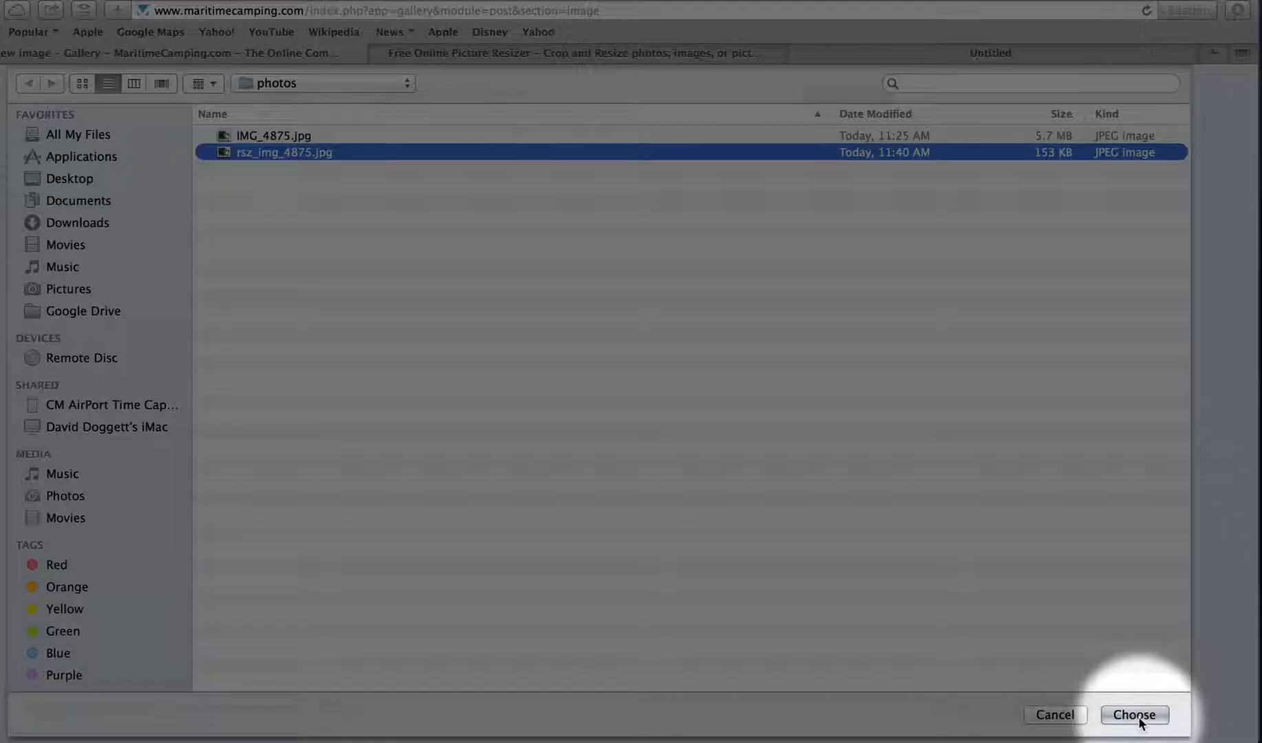
click(1135, 714)
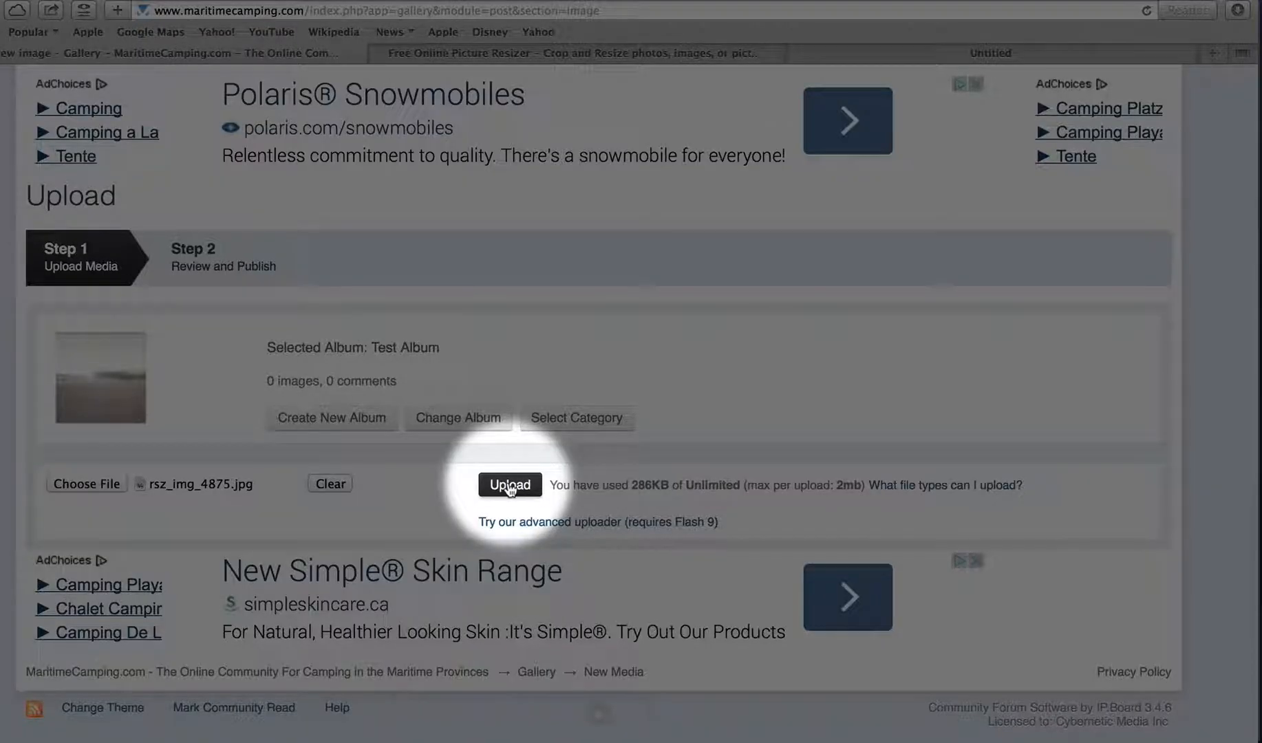
click(510, 485)
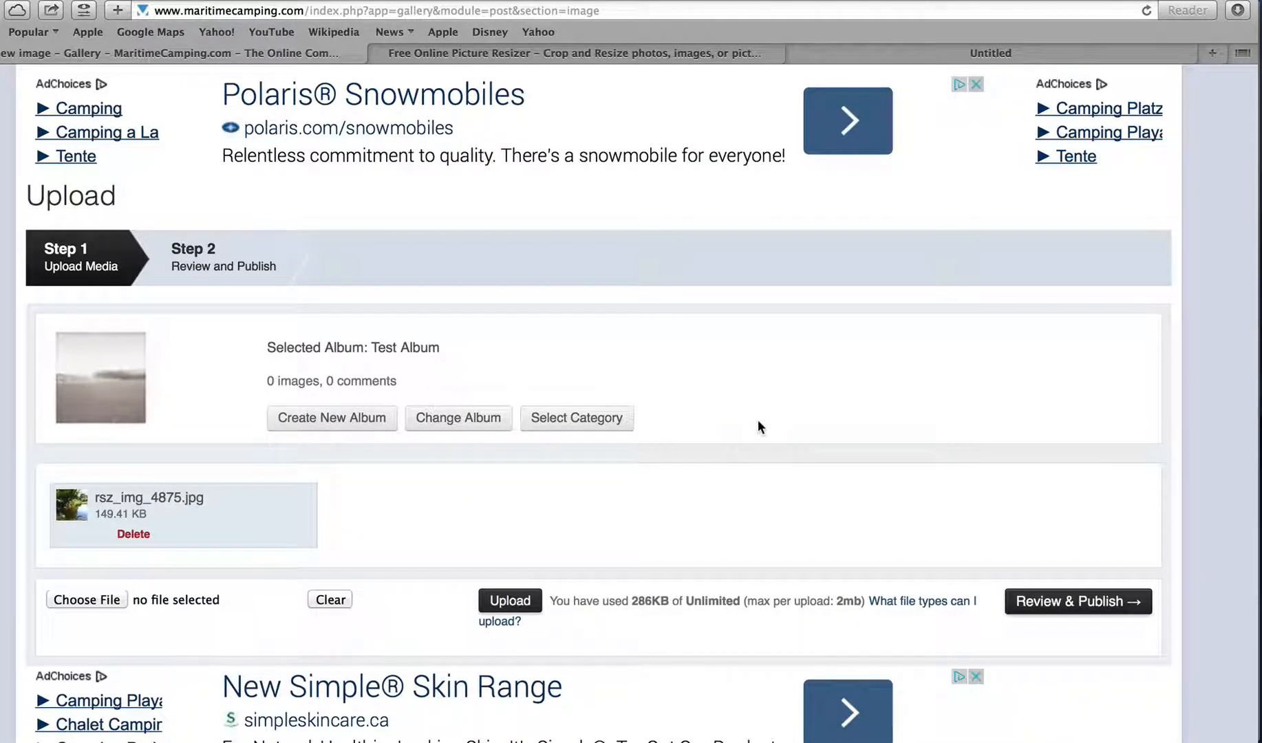
scroll(757, 422, down, 2)
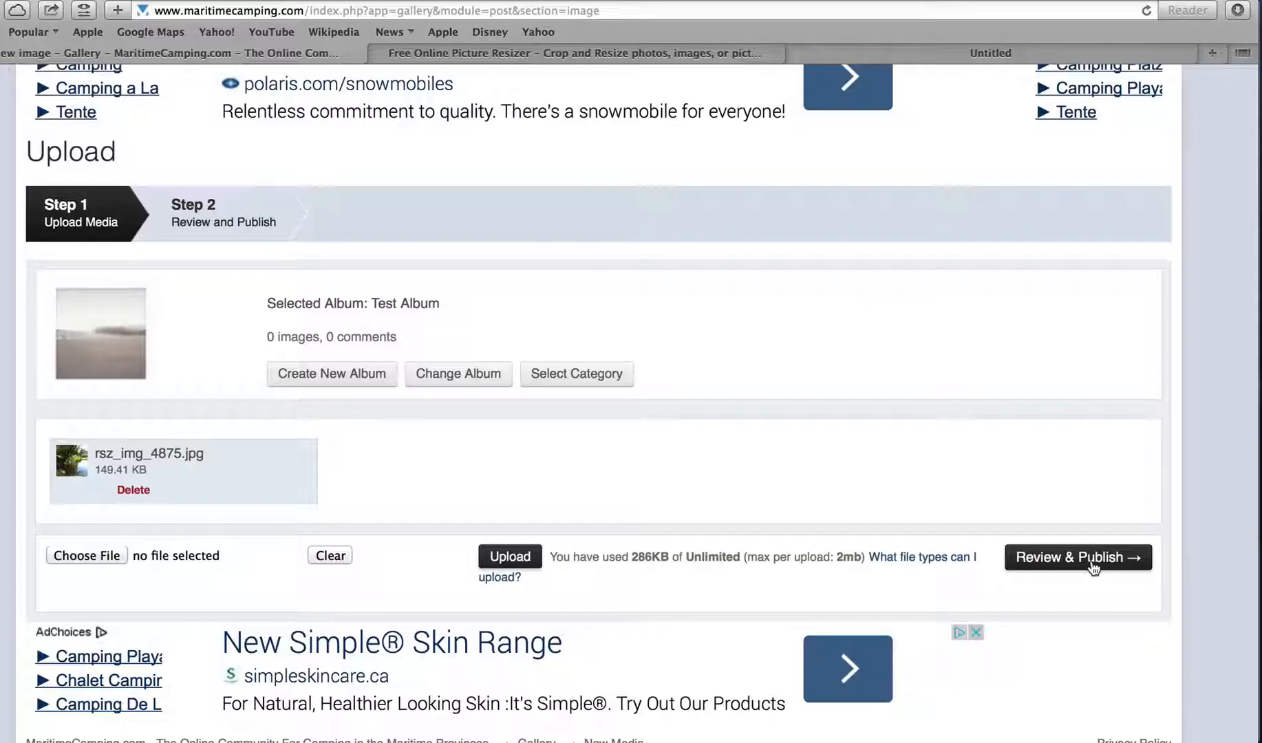
click(1092, 568)
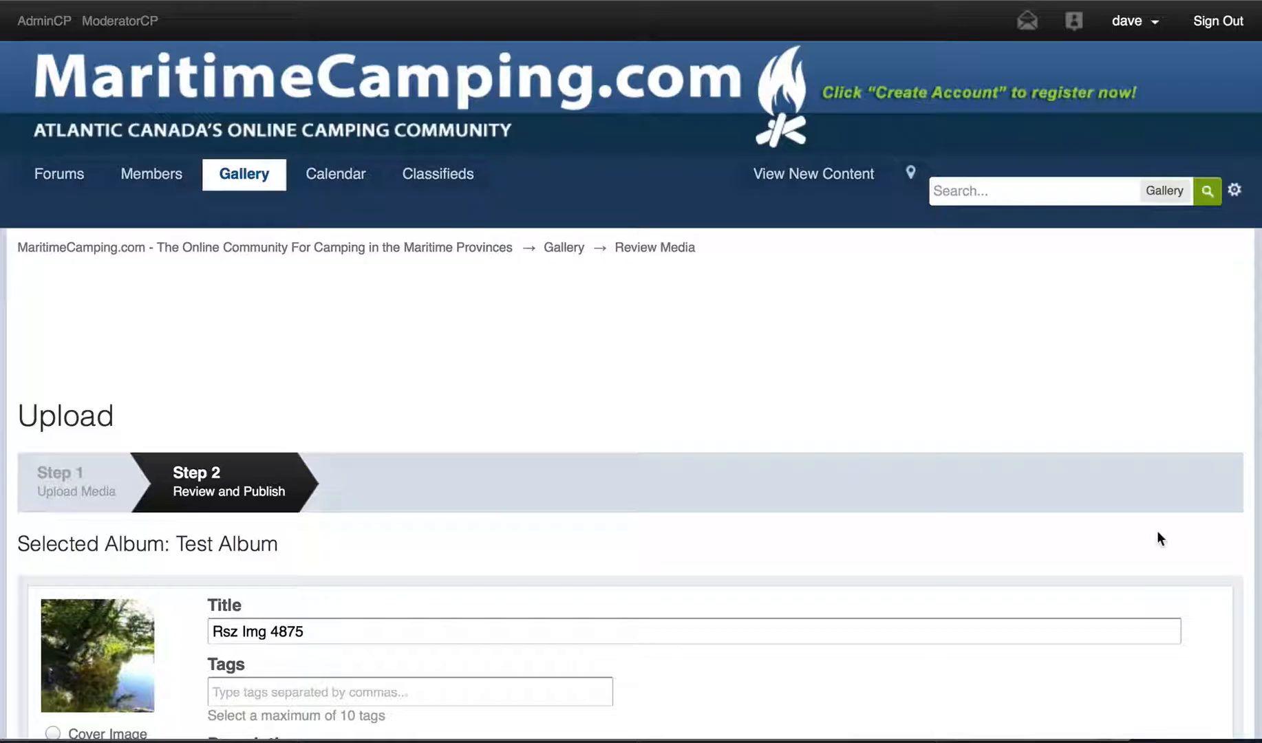
- Replace the title Rsz Img 4875 with Riverside 2011
scroll(1025, 413, down, 6)
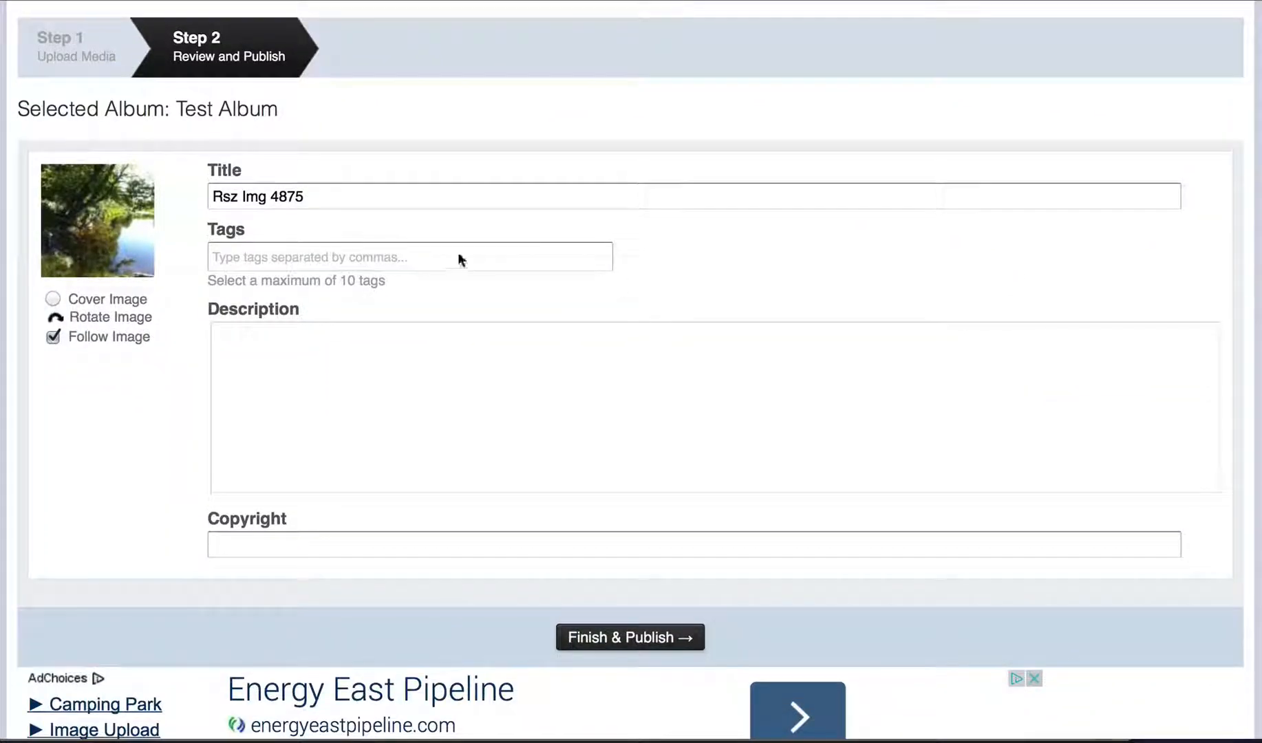
drag(355, 198, 135, 200)
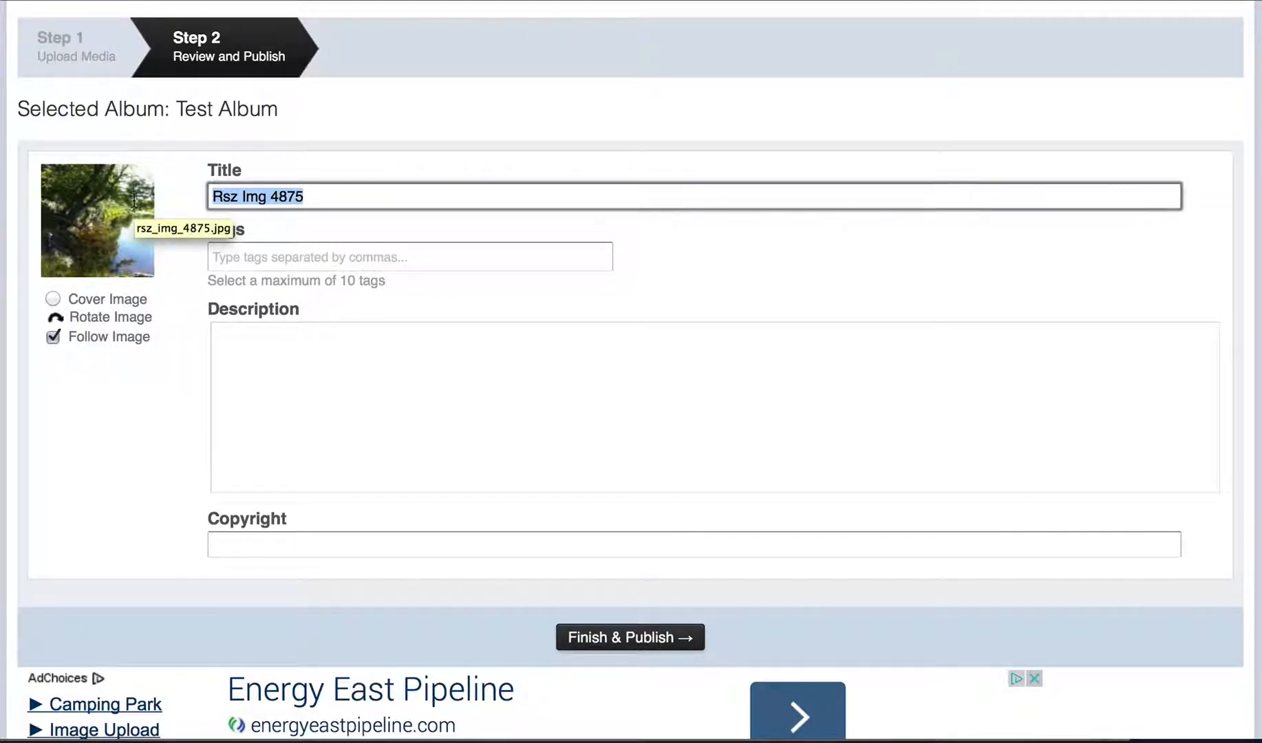
text(Riverside 2011)
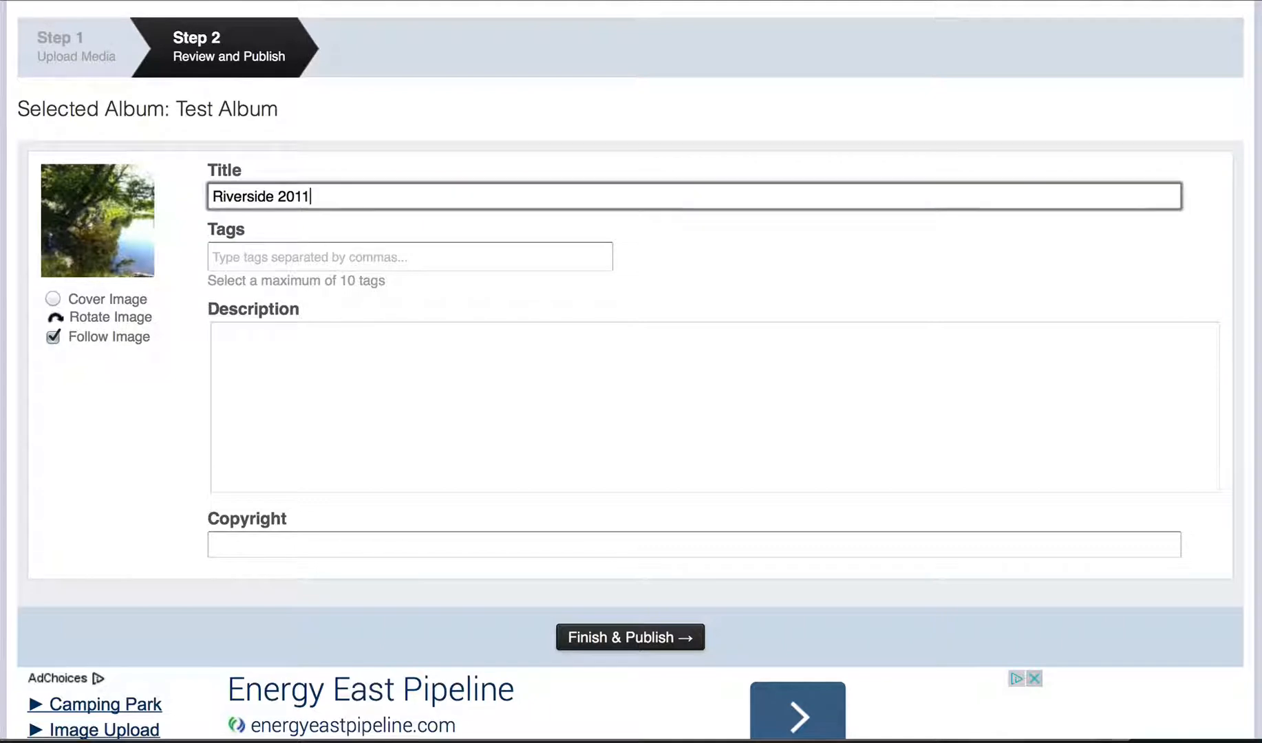
- Add the tags river, pictou, nova and scotia to the photo
click(238, 249)
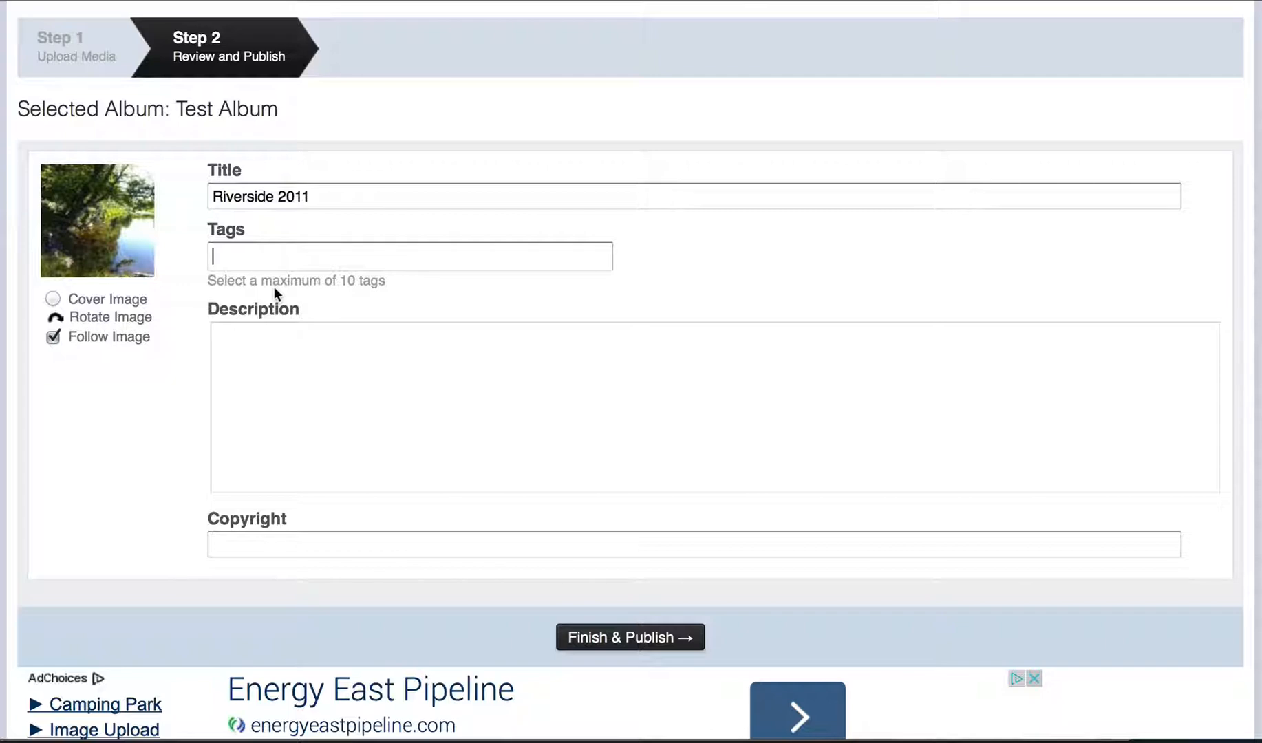
text(river)
key(Return)
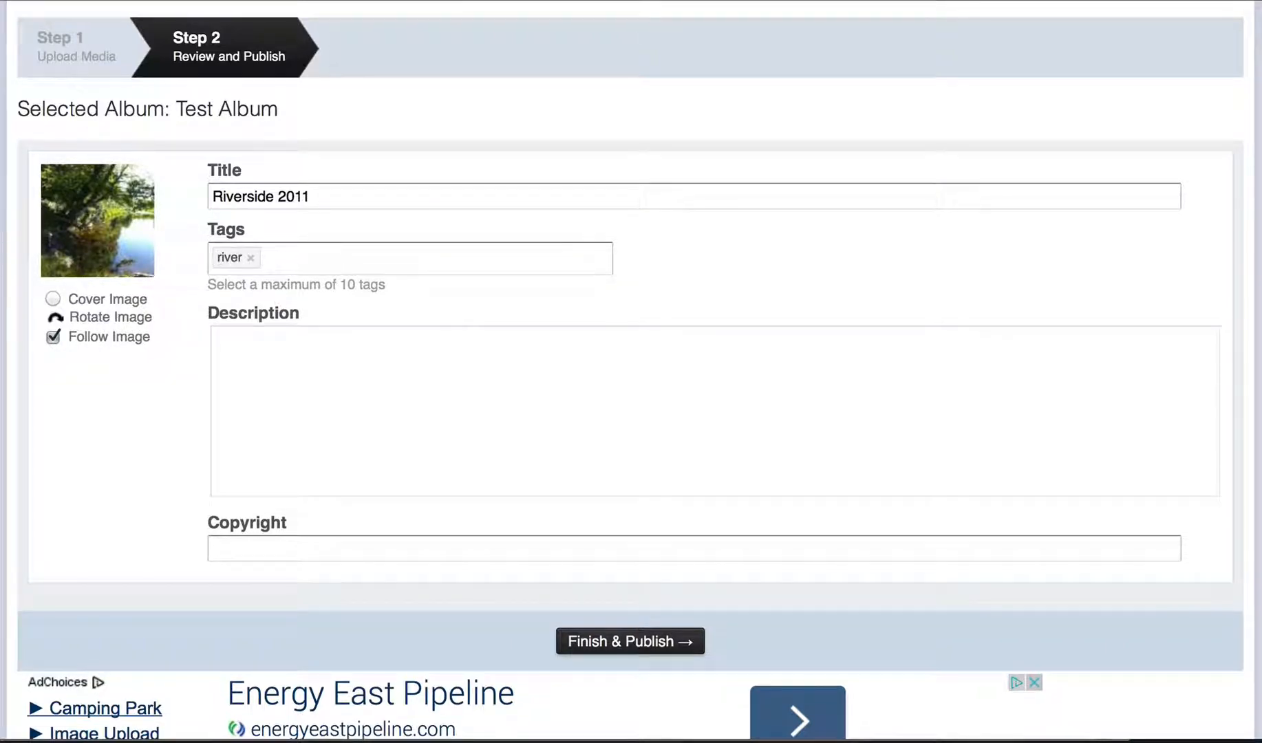
text(pict)
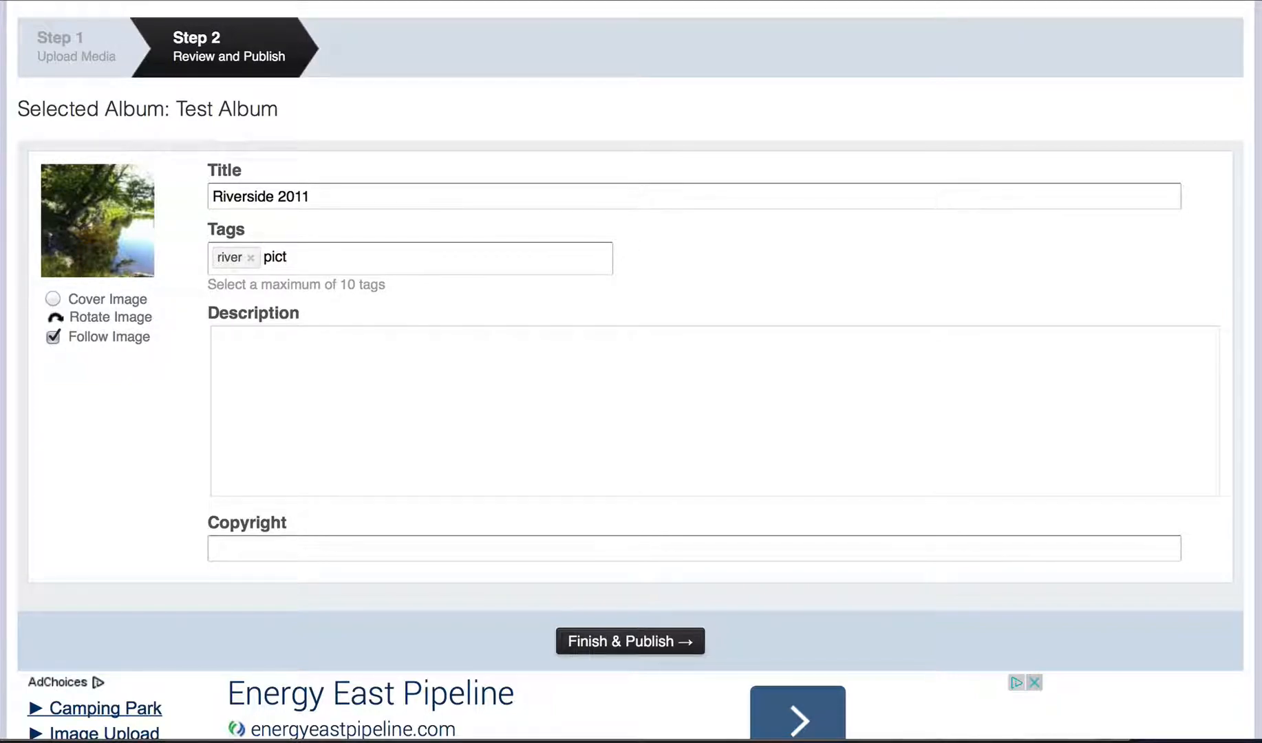
text(ou)
key(Return)
text(no)
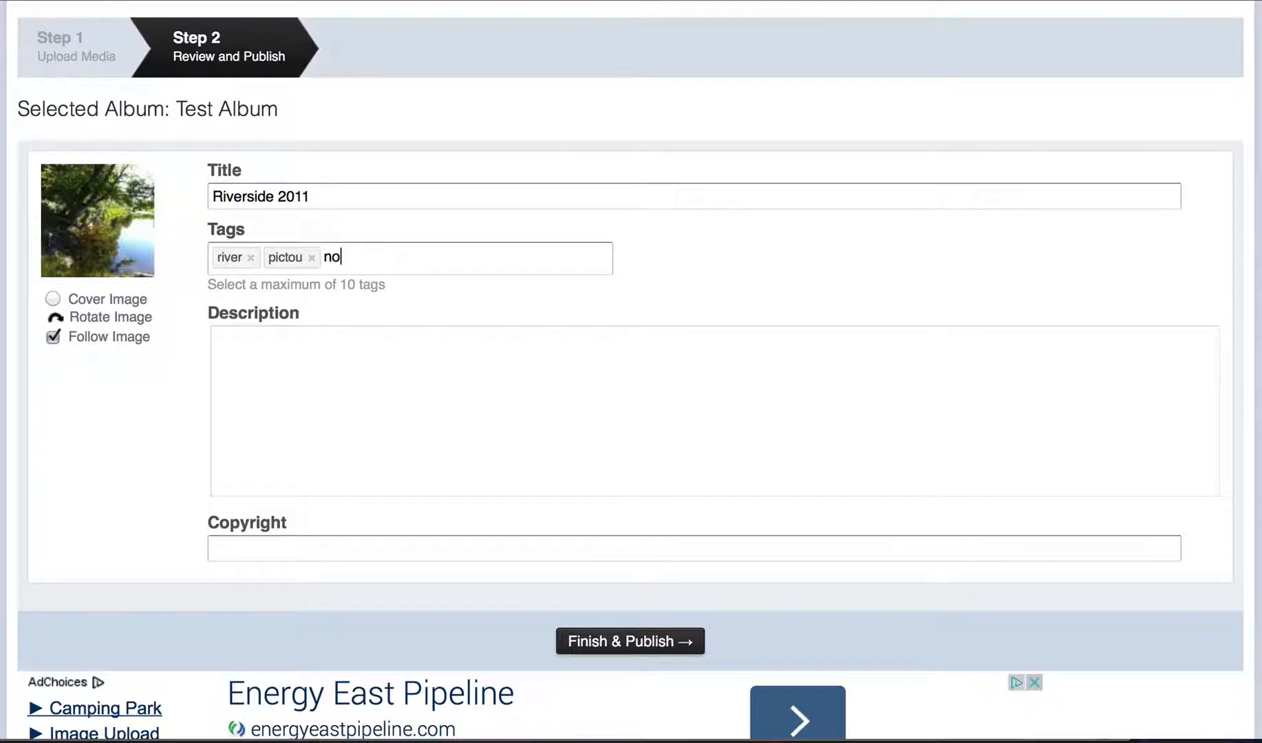
text(va,)
key(Return)
text(scot)
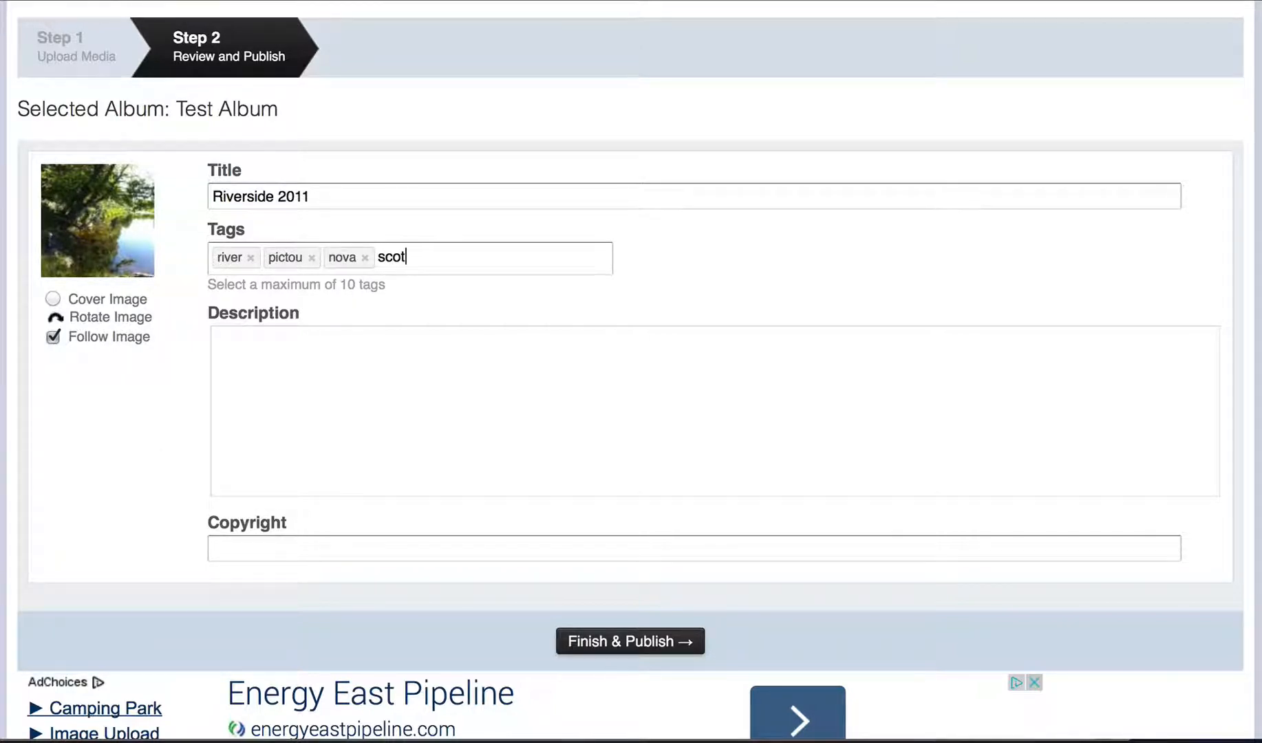
text(ia,)
key(Return)
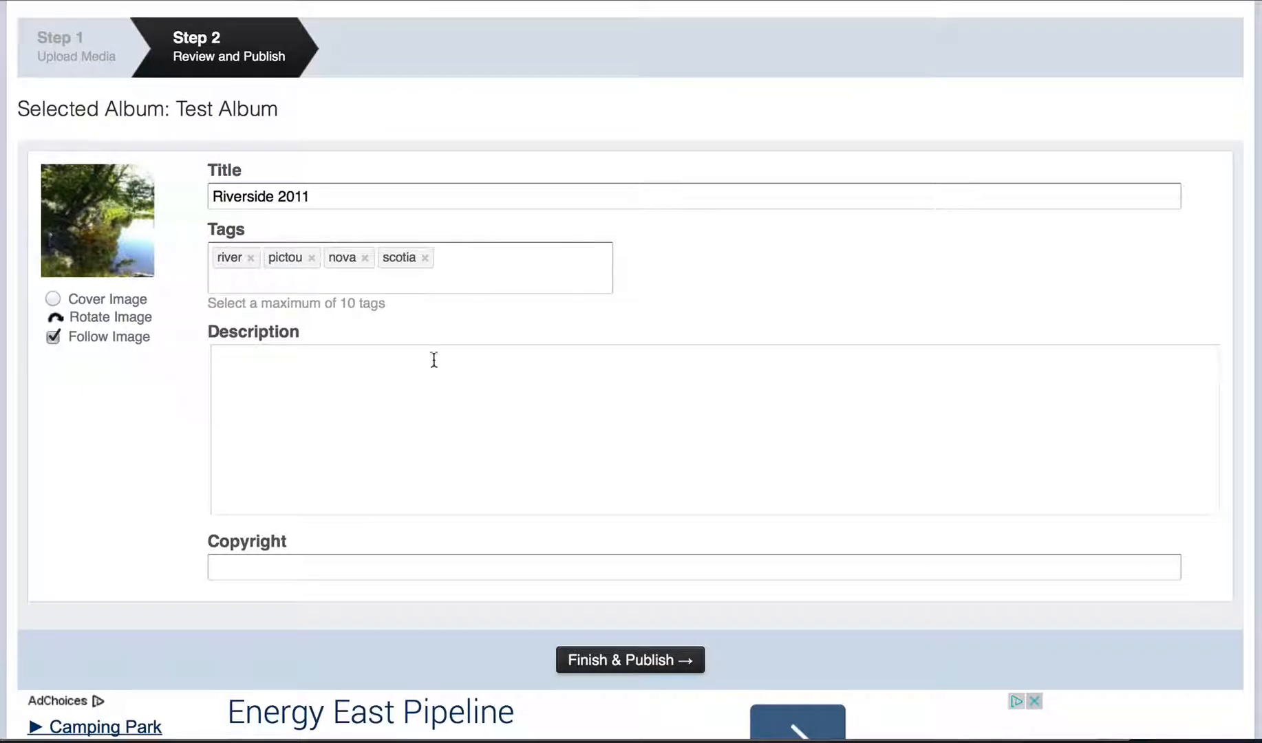
- Enter 'Test photo' as the photo's description, leaving Copyright blank
click(346, 395)
text(Test)
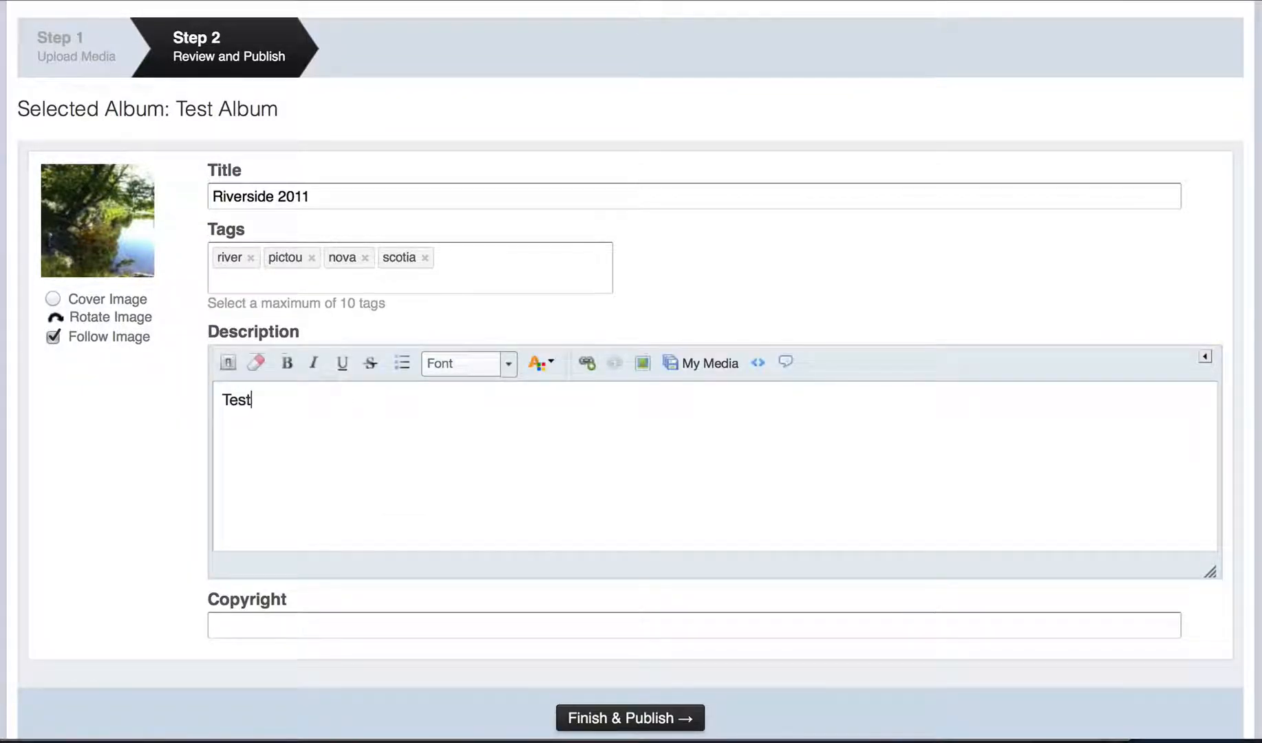
text( phot)
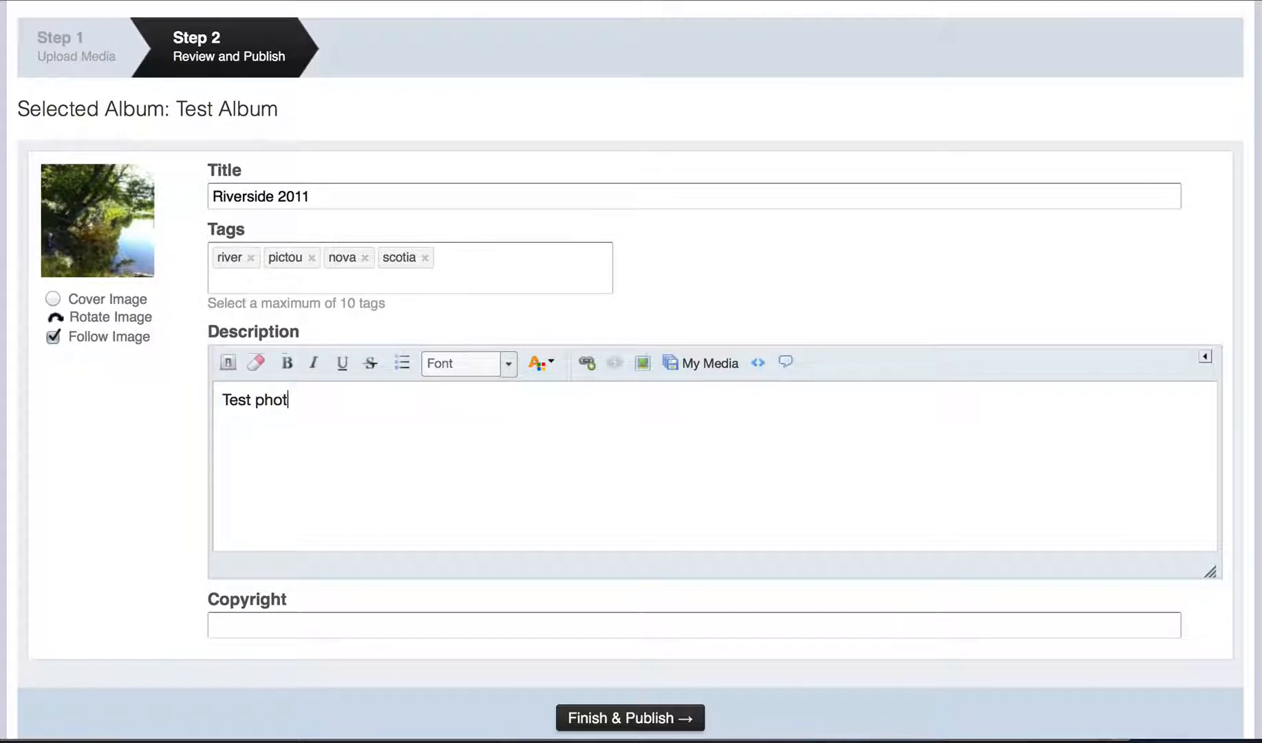
text(o)
scroll(341, 450, down, 3)
click(246, 531)
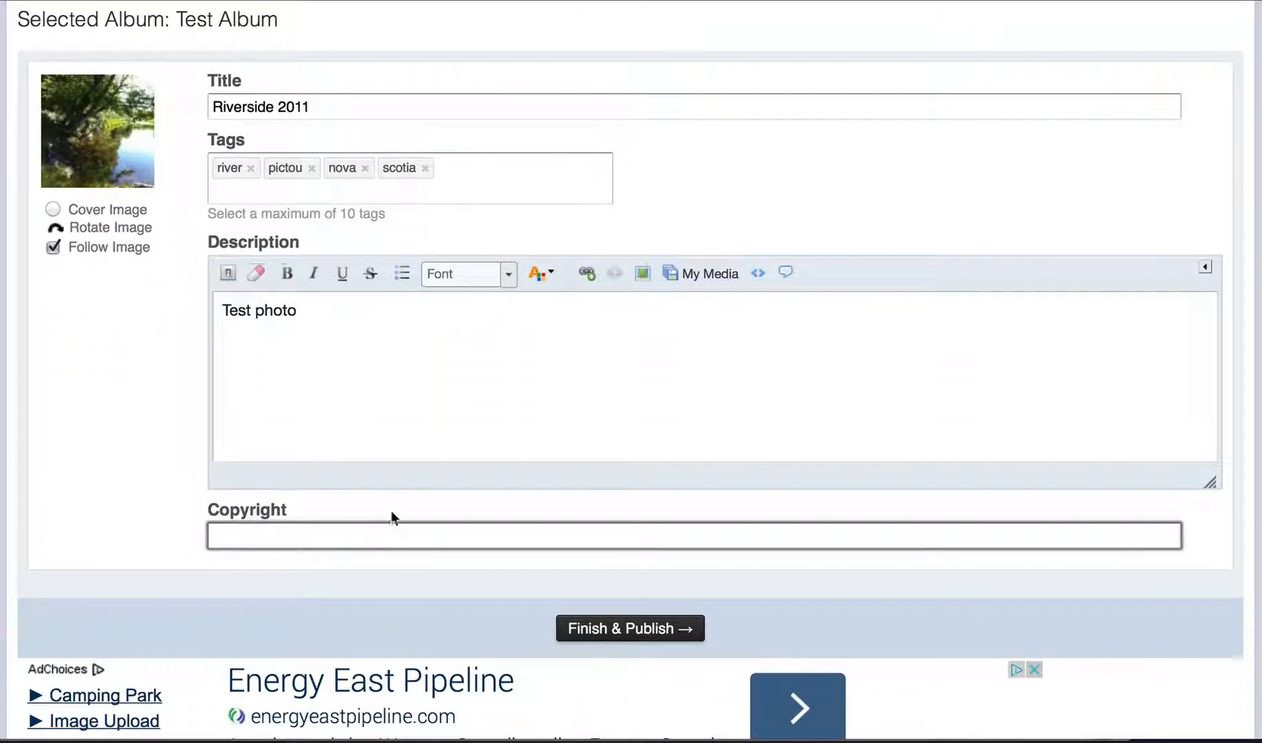
scroll(167, 432, up, 2)
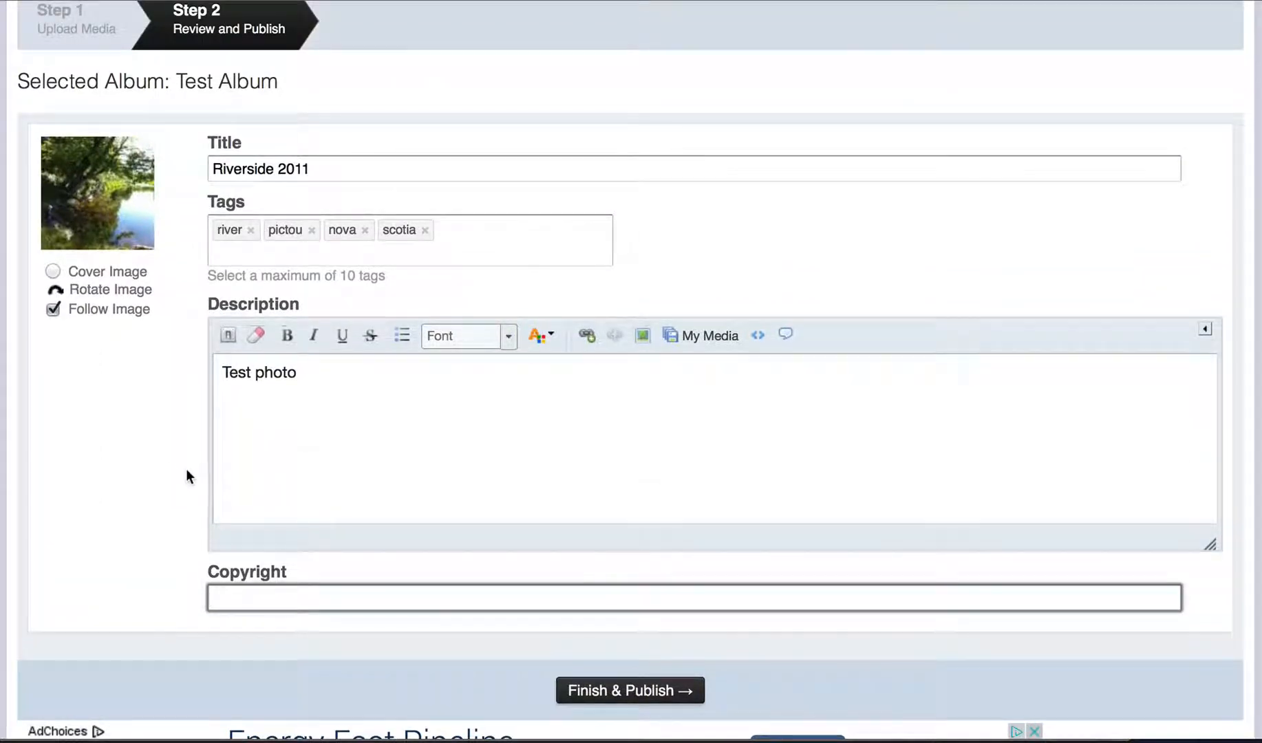
click(722, 223)
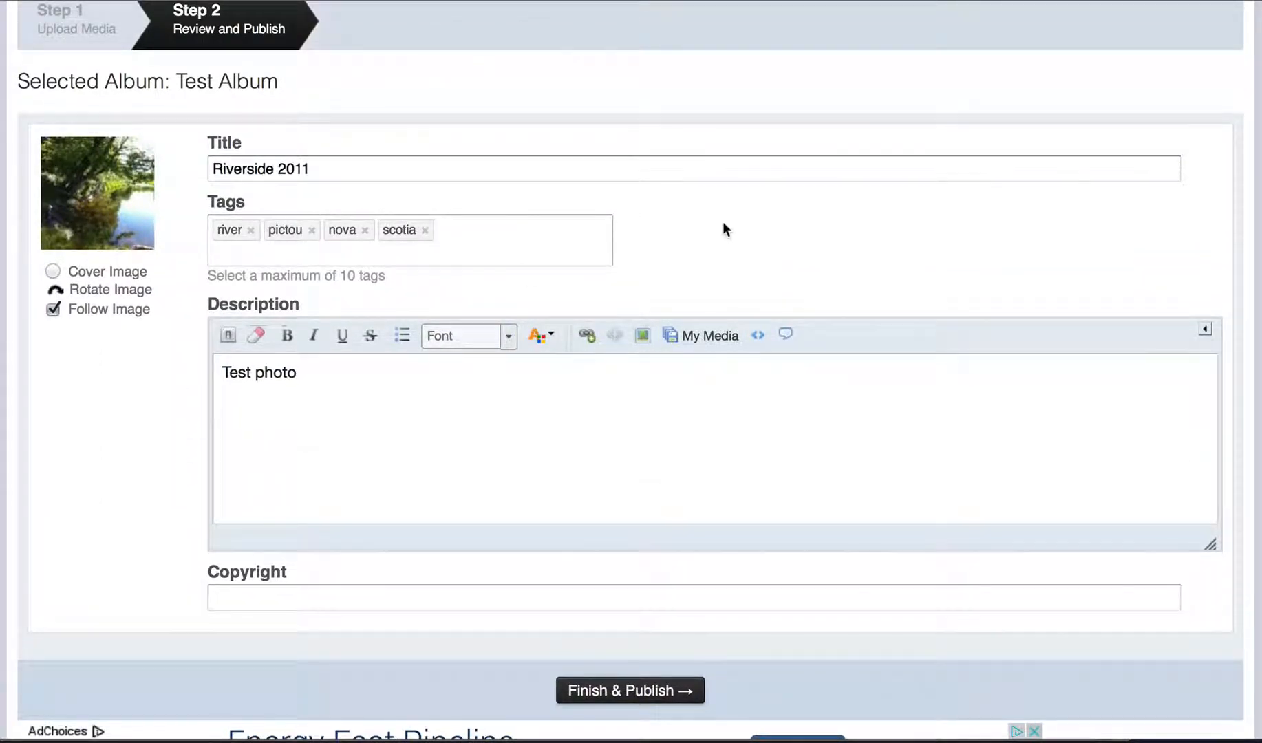
scroll(723, 223, down, 2)
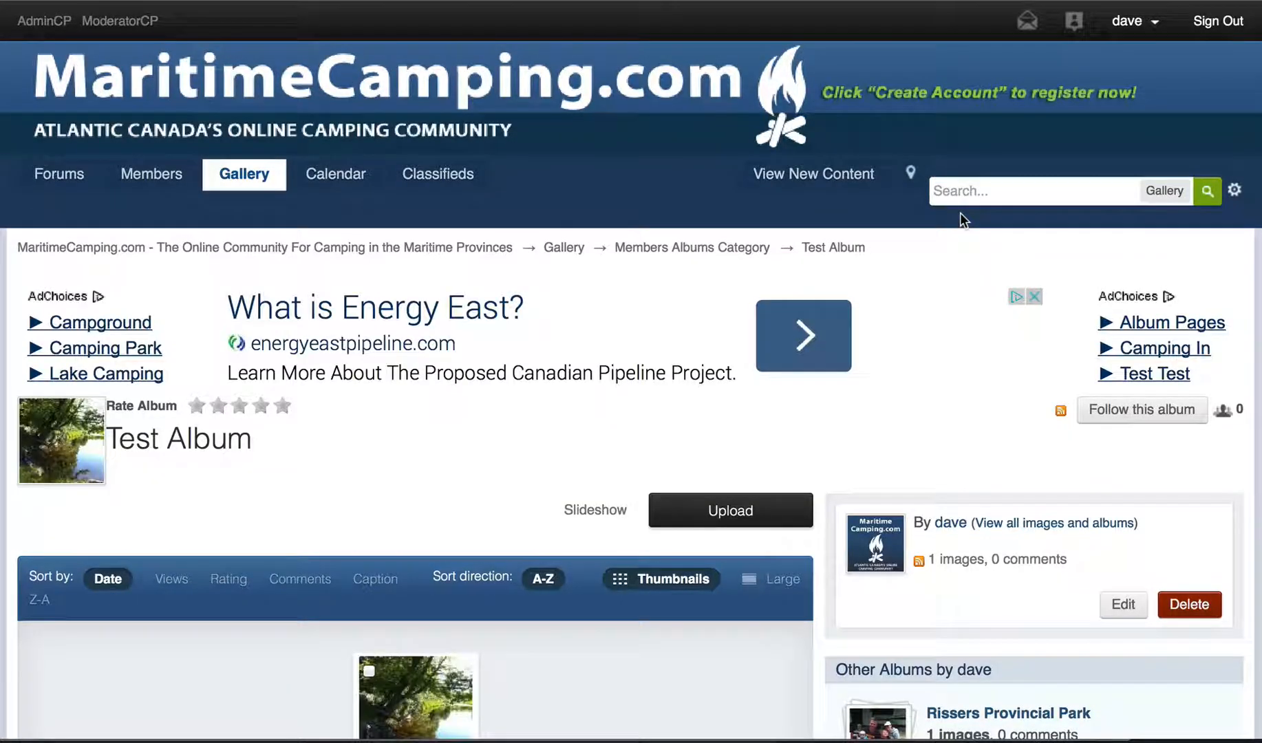
- Open the Riverside 2011 photo's page from Test Album, review it, then return to the forum home
scroll(438, 489, down, 3)
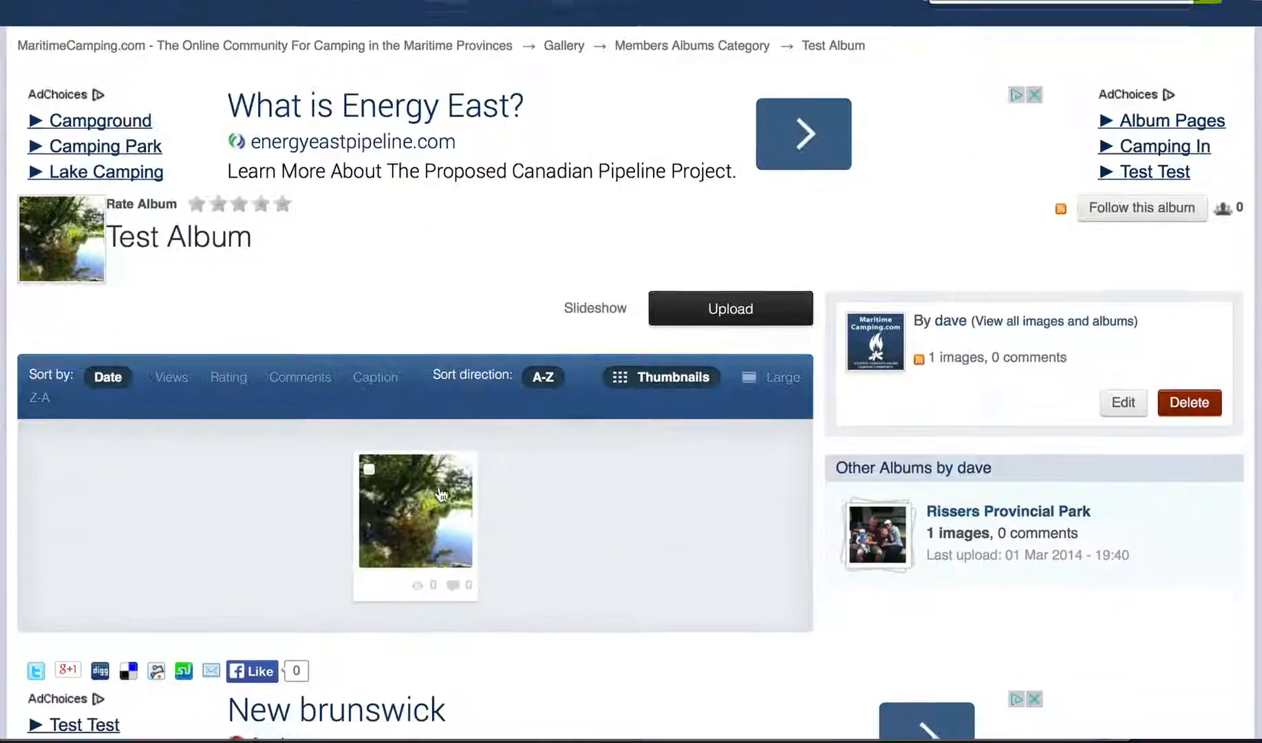
scroll(440, 494, down, 1)
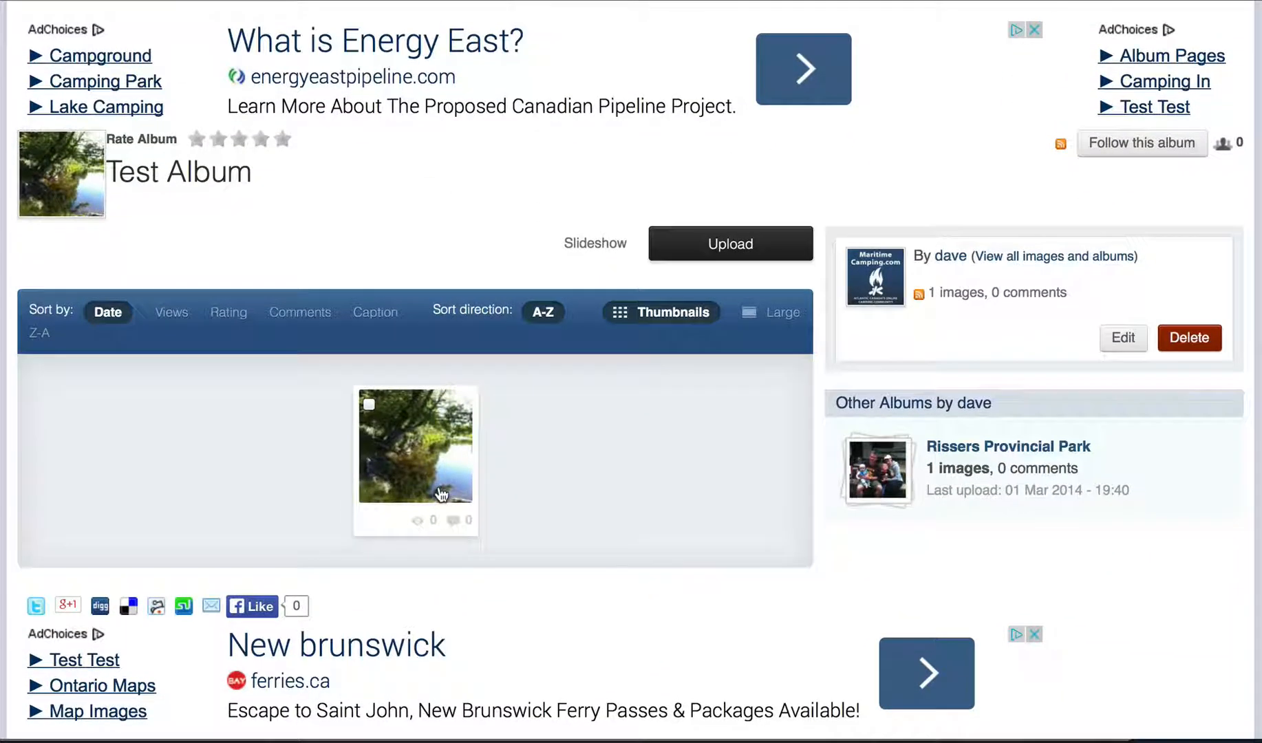
click(432, 443)
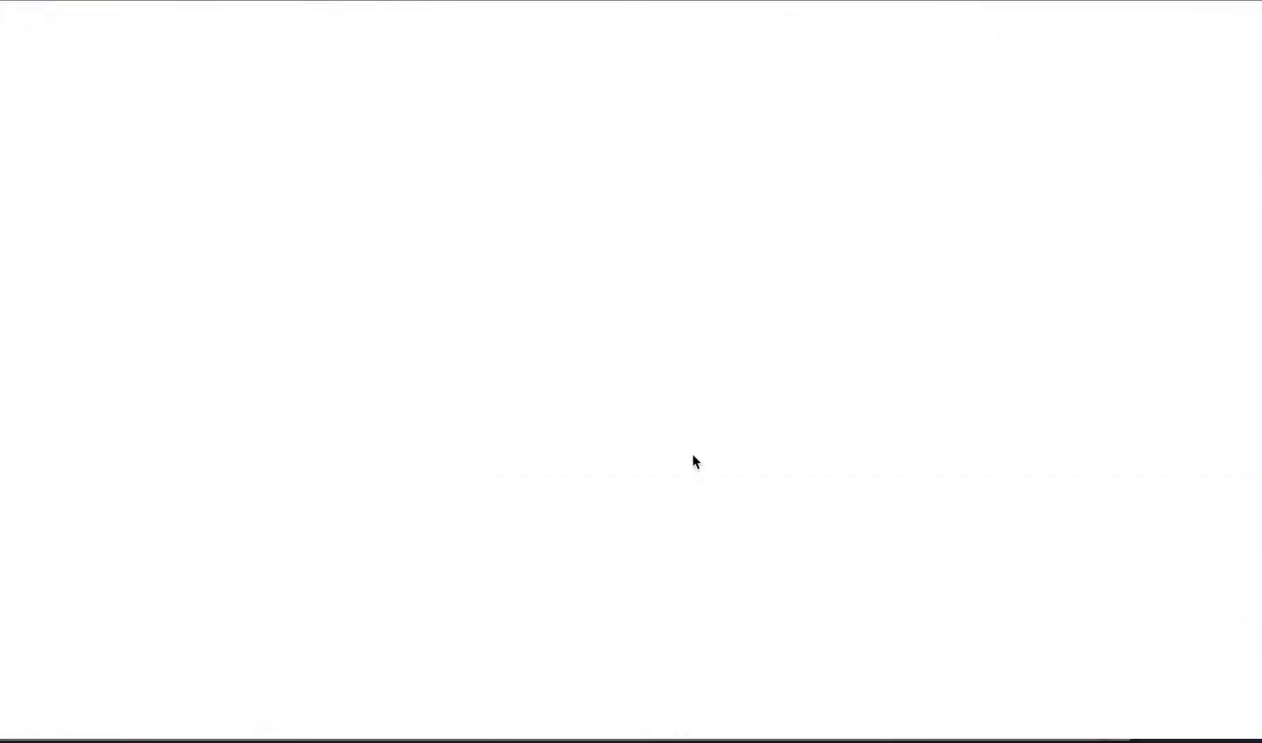
scroll(808, 342, down, 5)
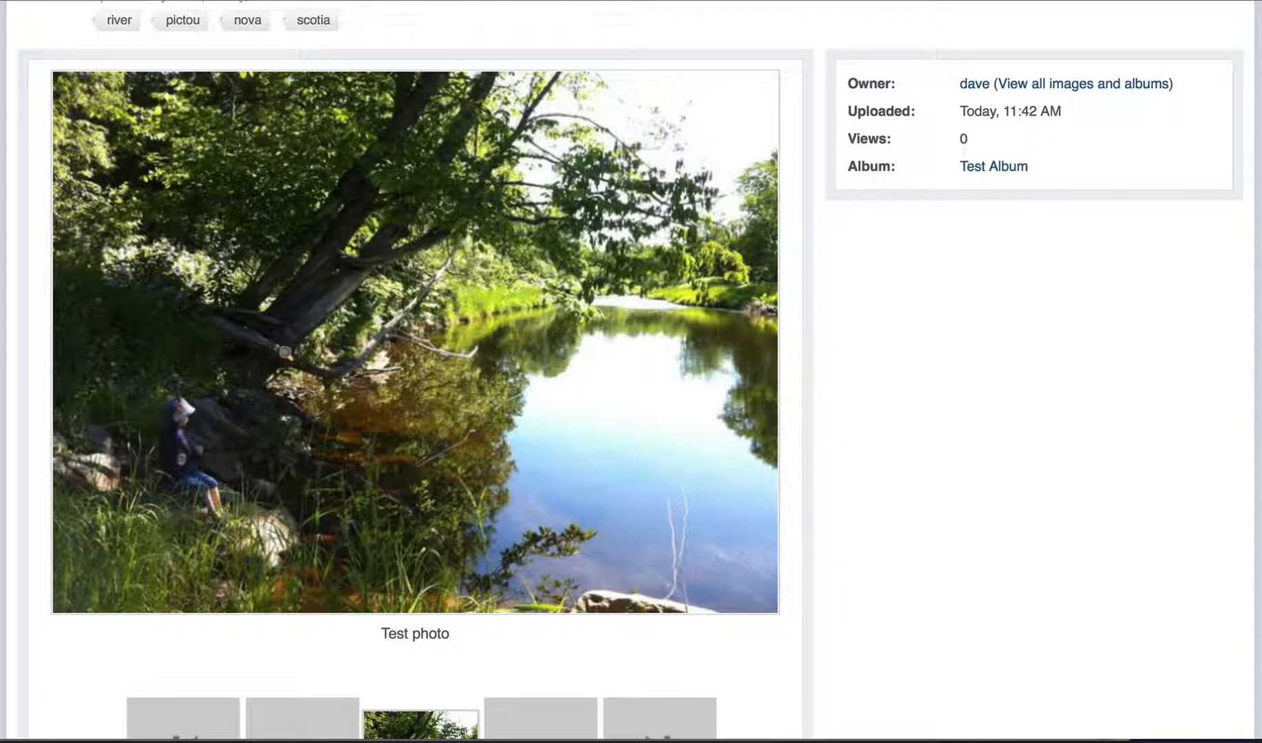
scroll(282, 351, down, 10)
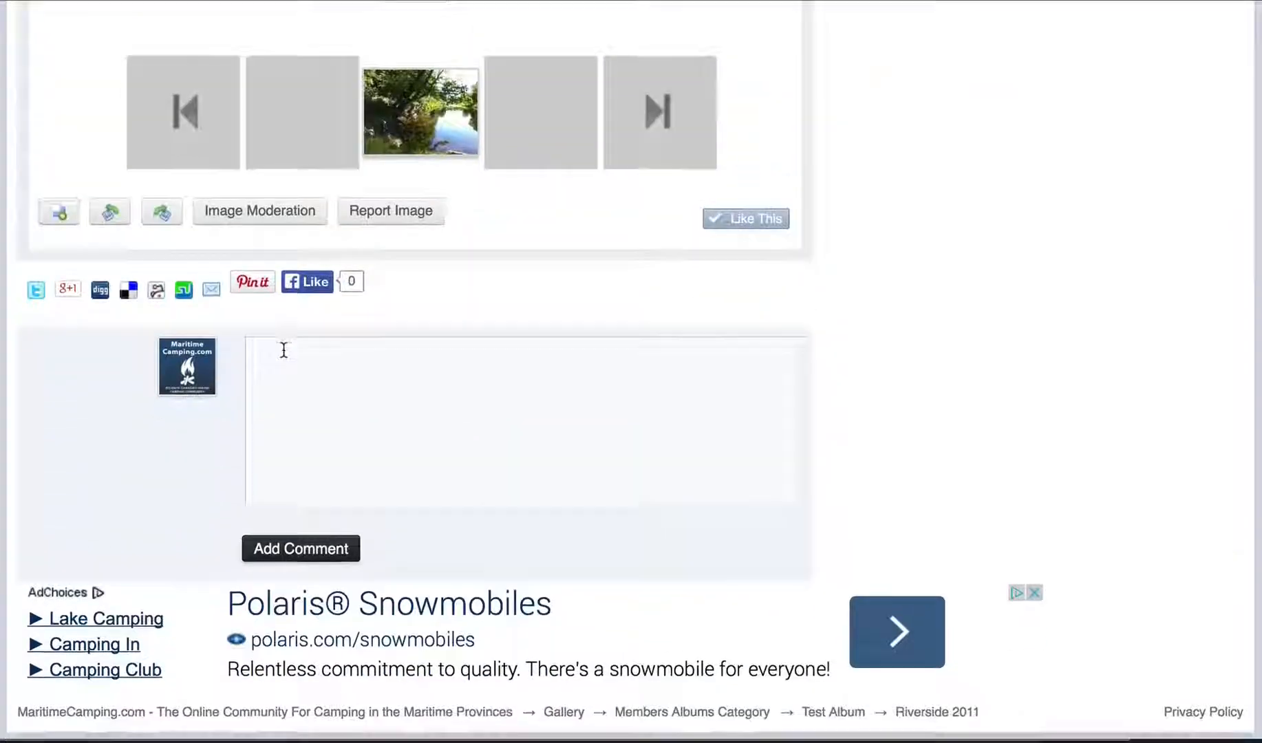
scroll(282, 352, up, 15)
click(185, 62)
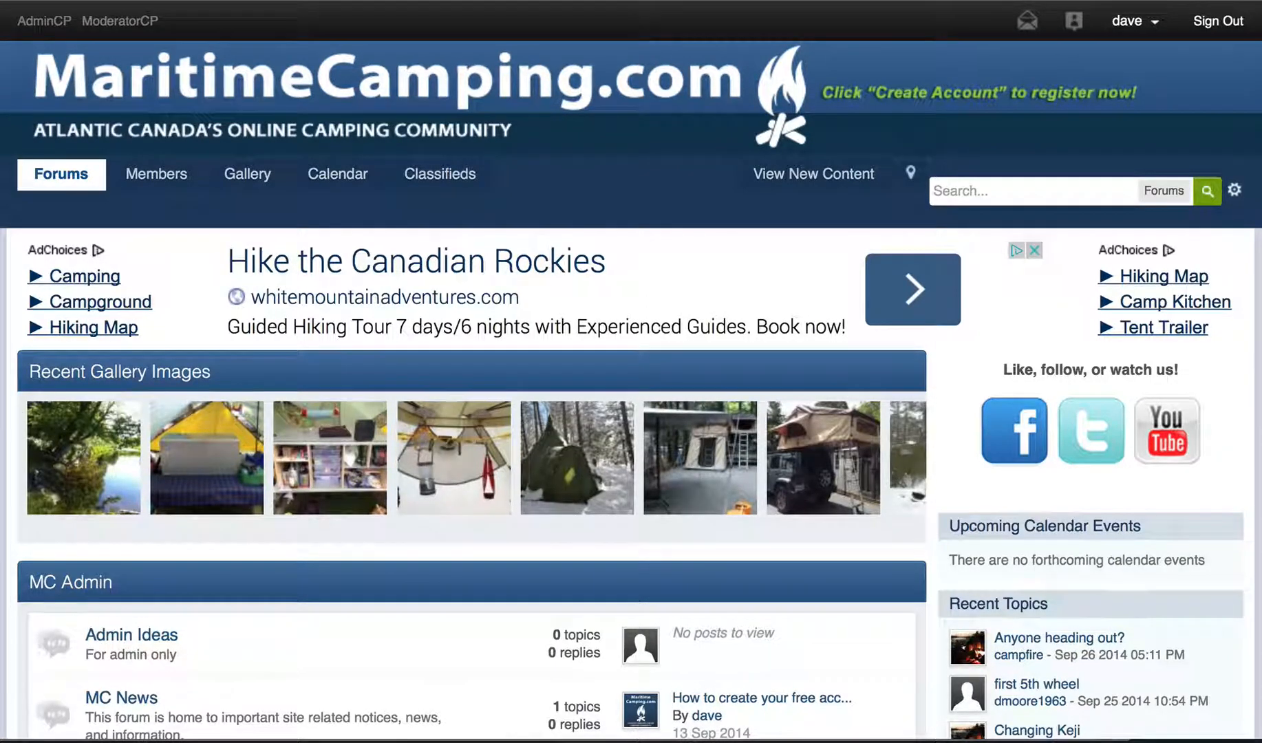
scroll(631, 371, down, 2)
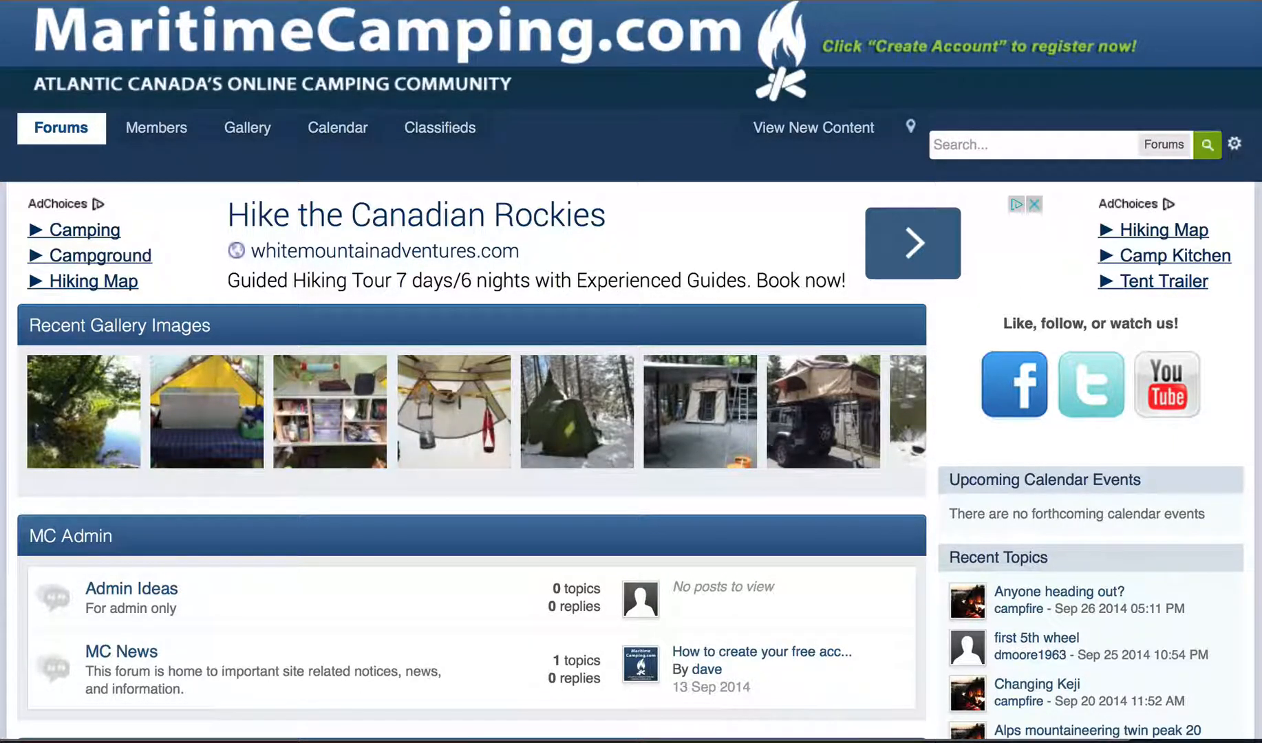
scroll(631, 371, up, 1)
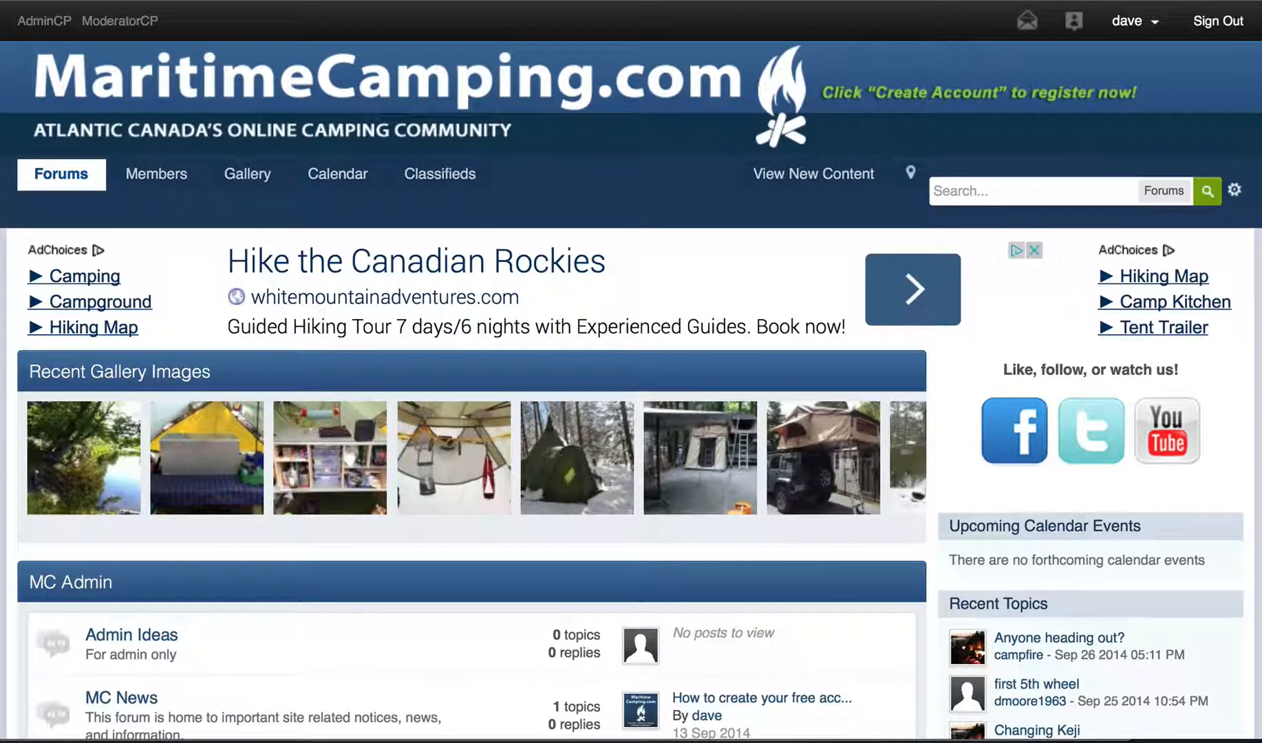
- Open the Riverside 2011 photo from Recent Gallery Images and show its share links
click(59, 456)
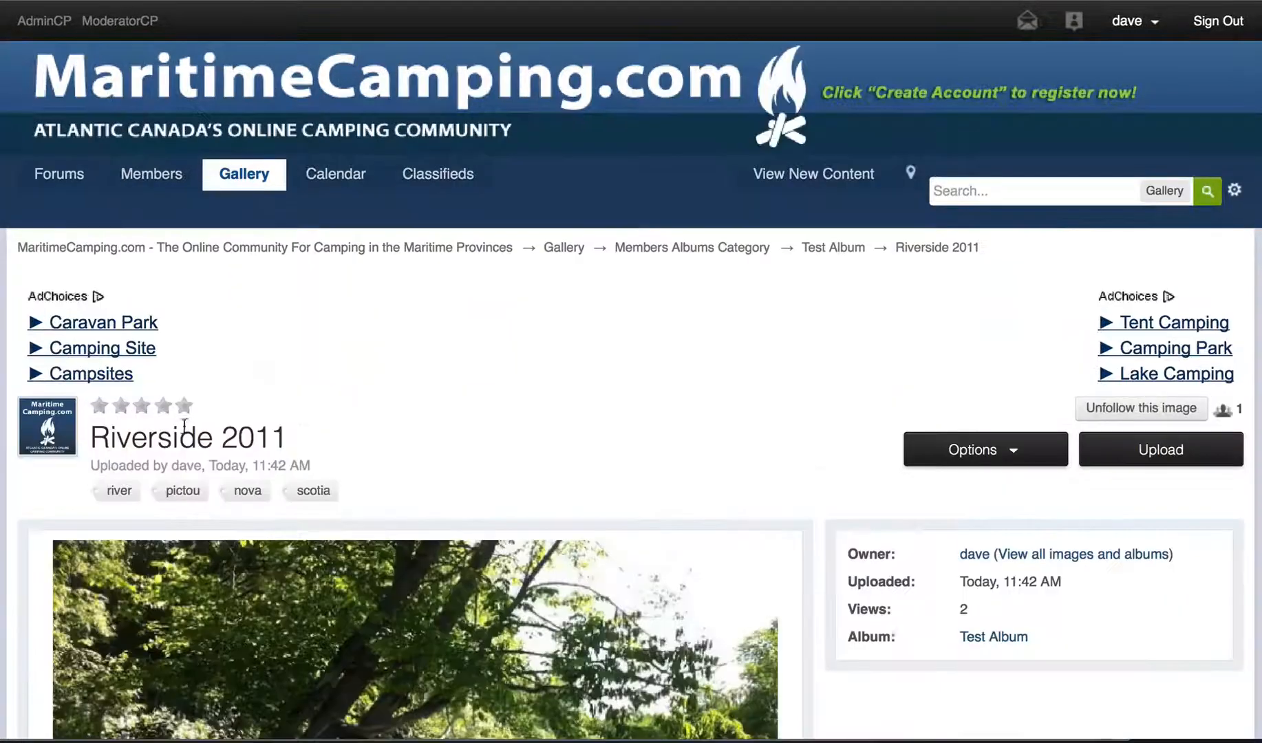
scroll(754, 377, down, 5)
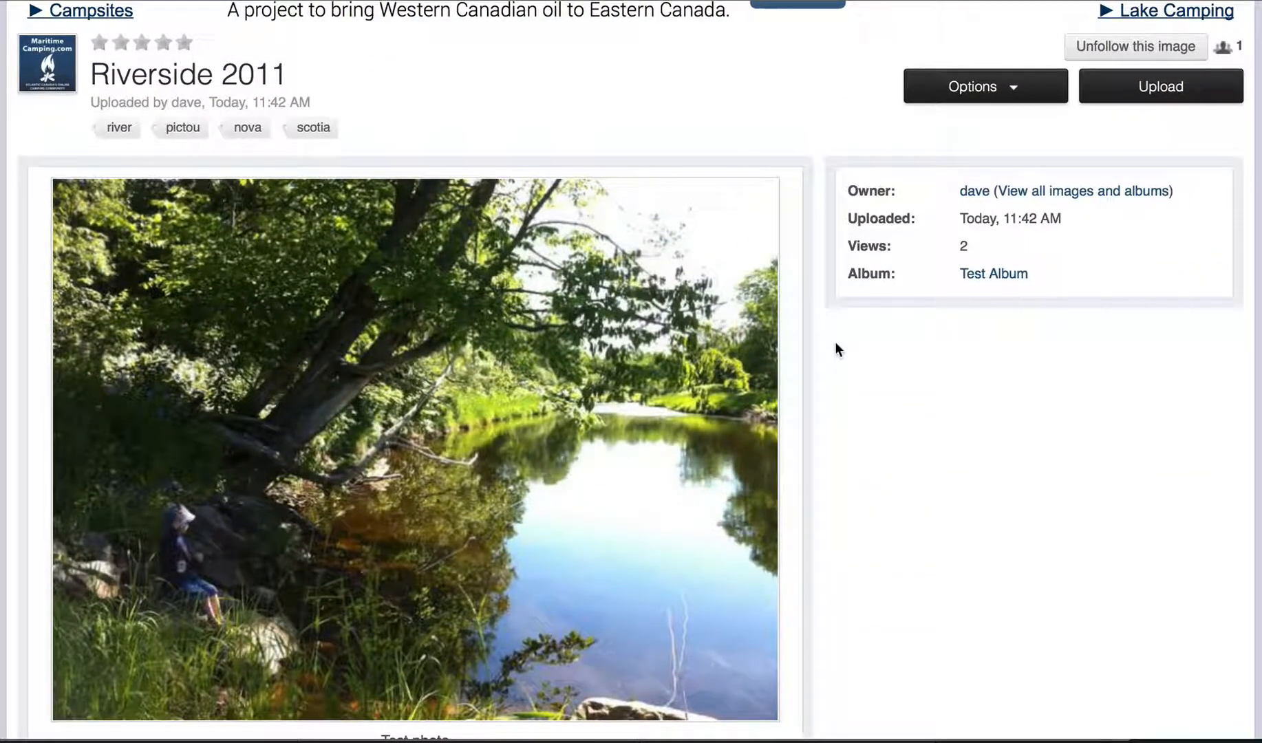
scroll(547, 167, down, 1)
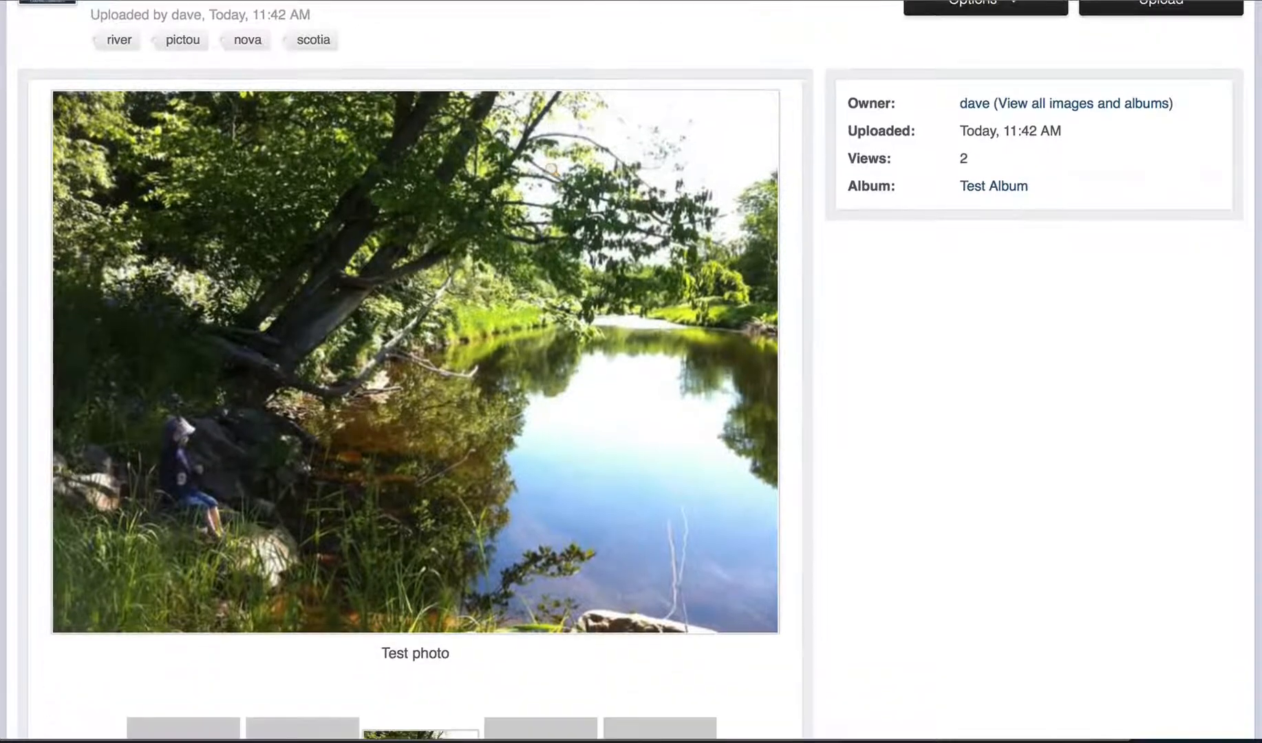
scroll(757, 207, up, 2)
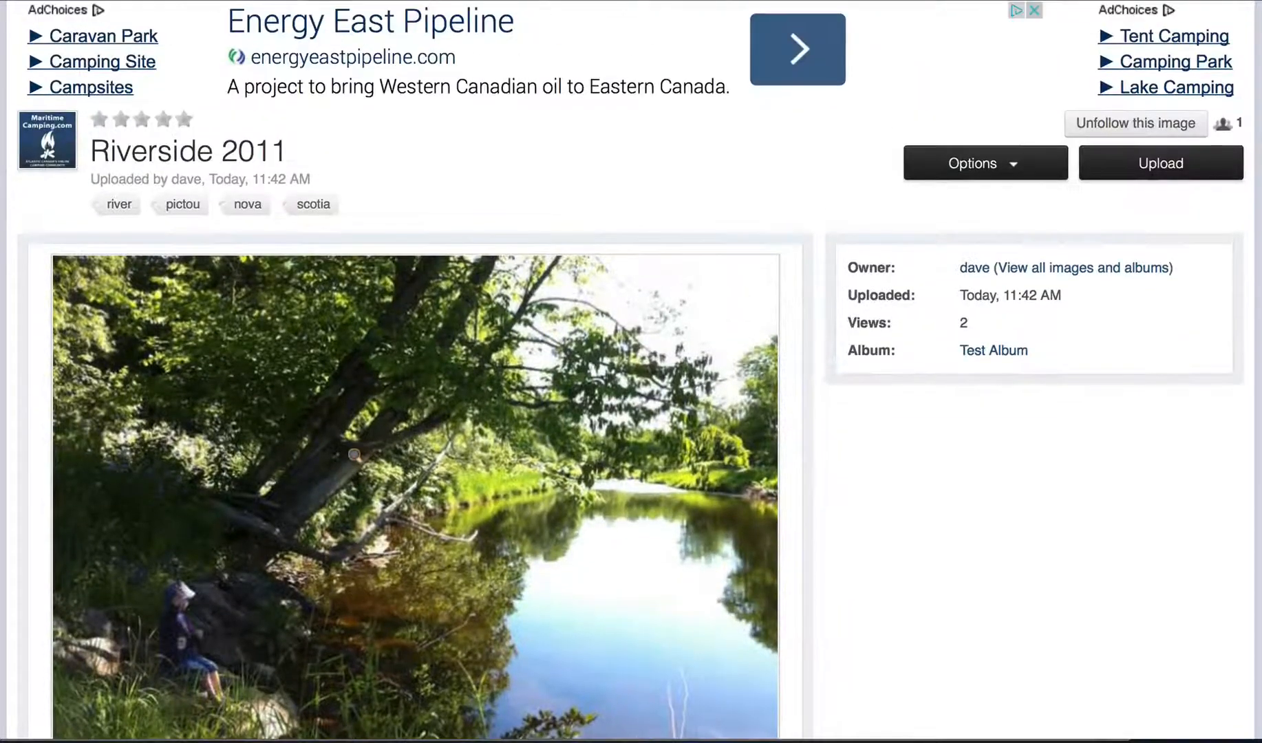
click(1009, 167)
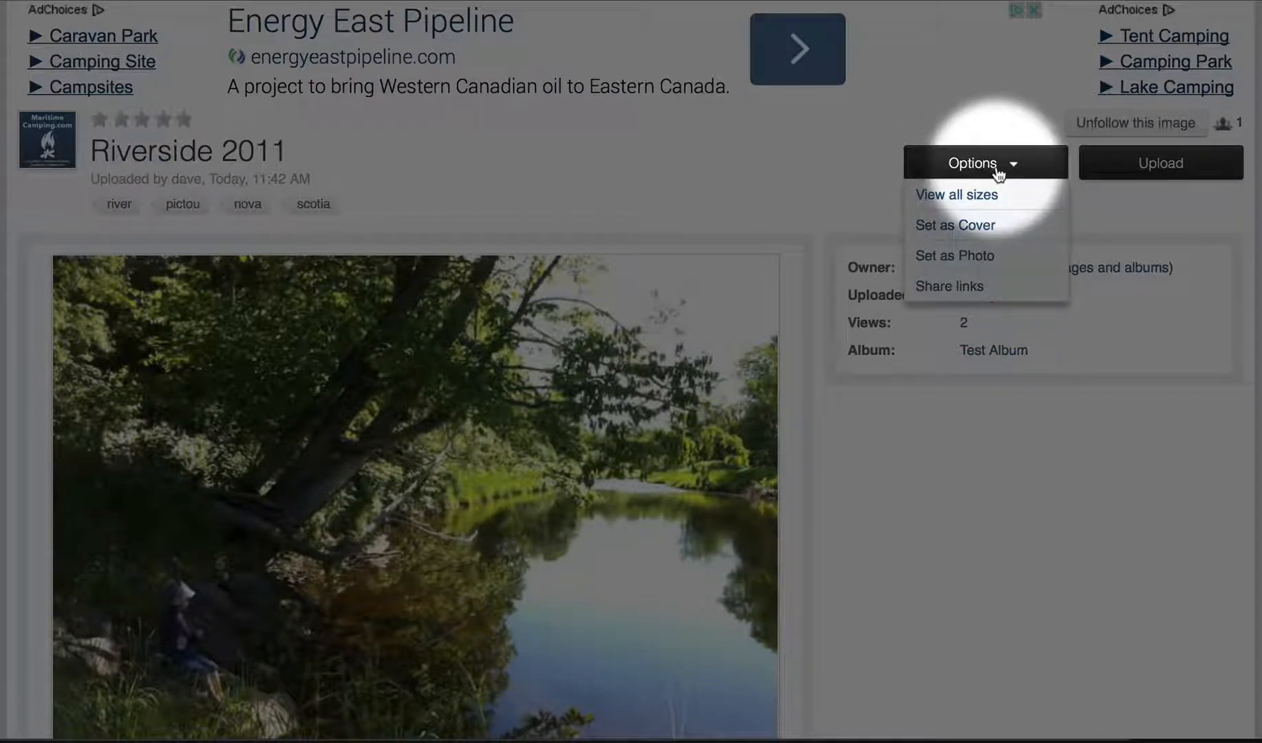
click(949, 290)
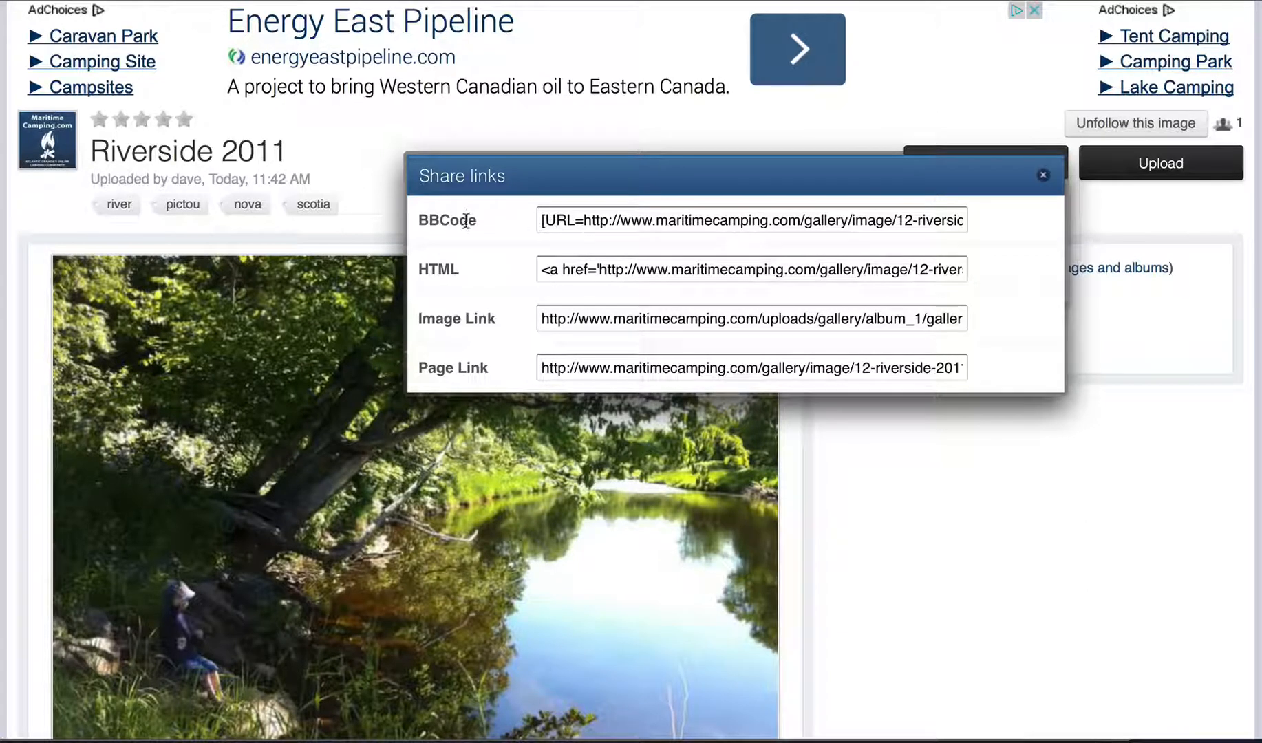
- Copy the BBCode share code with Edit > Copy, then close the share links box
click(563, 218)
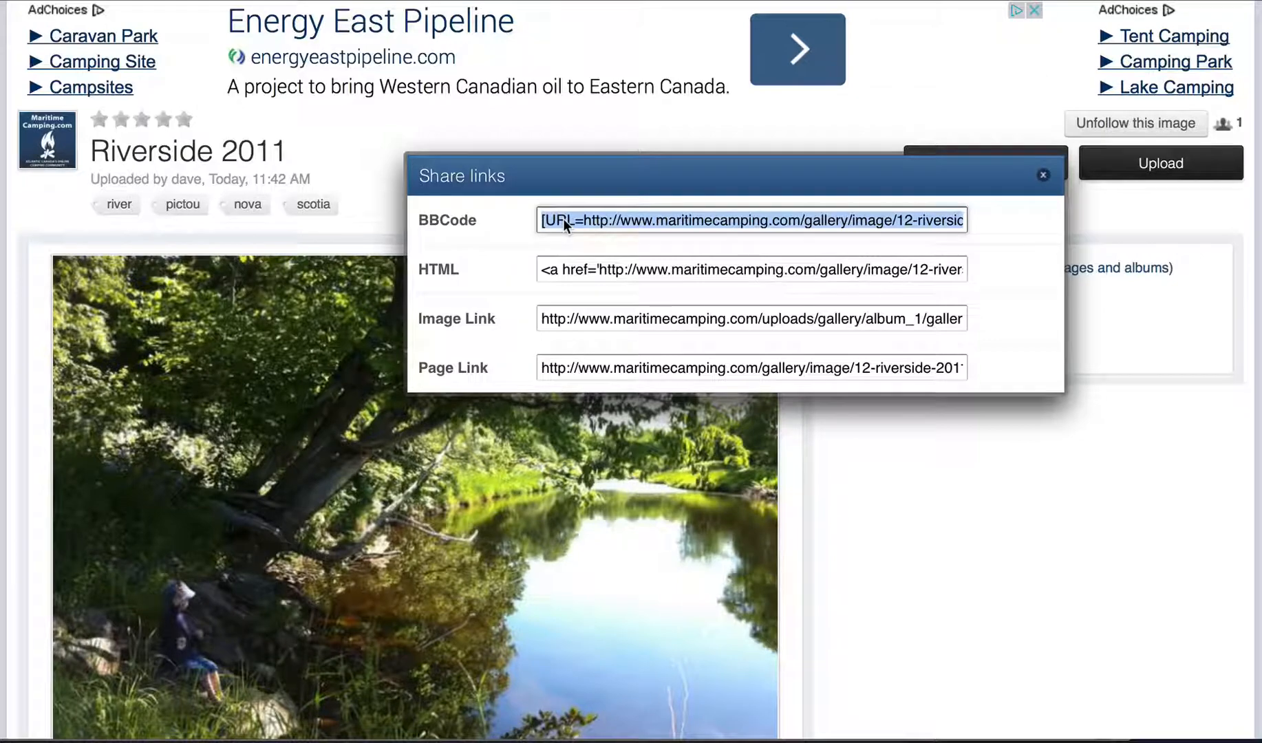
click(77, 0)
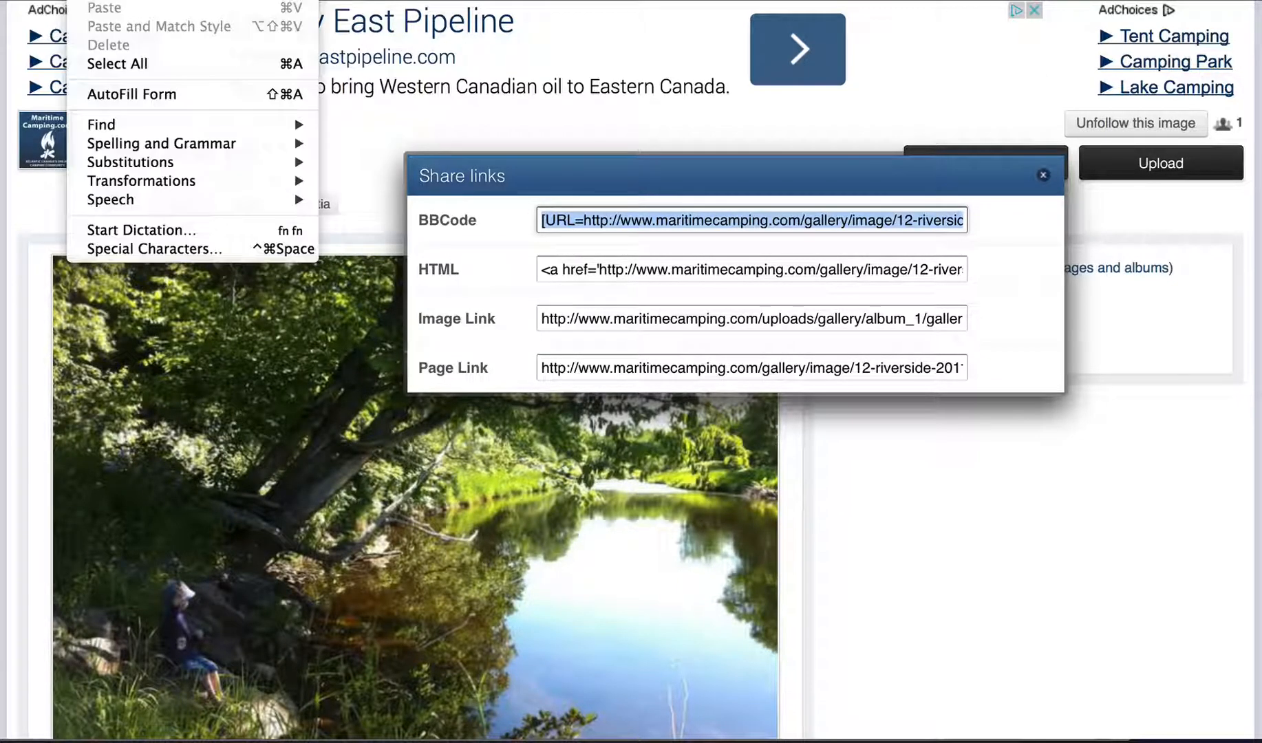
click(103, 1)
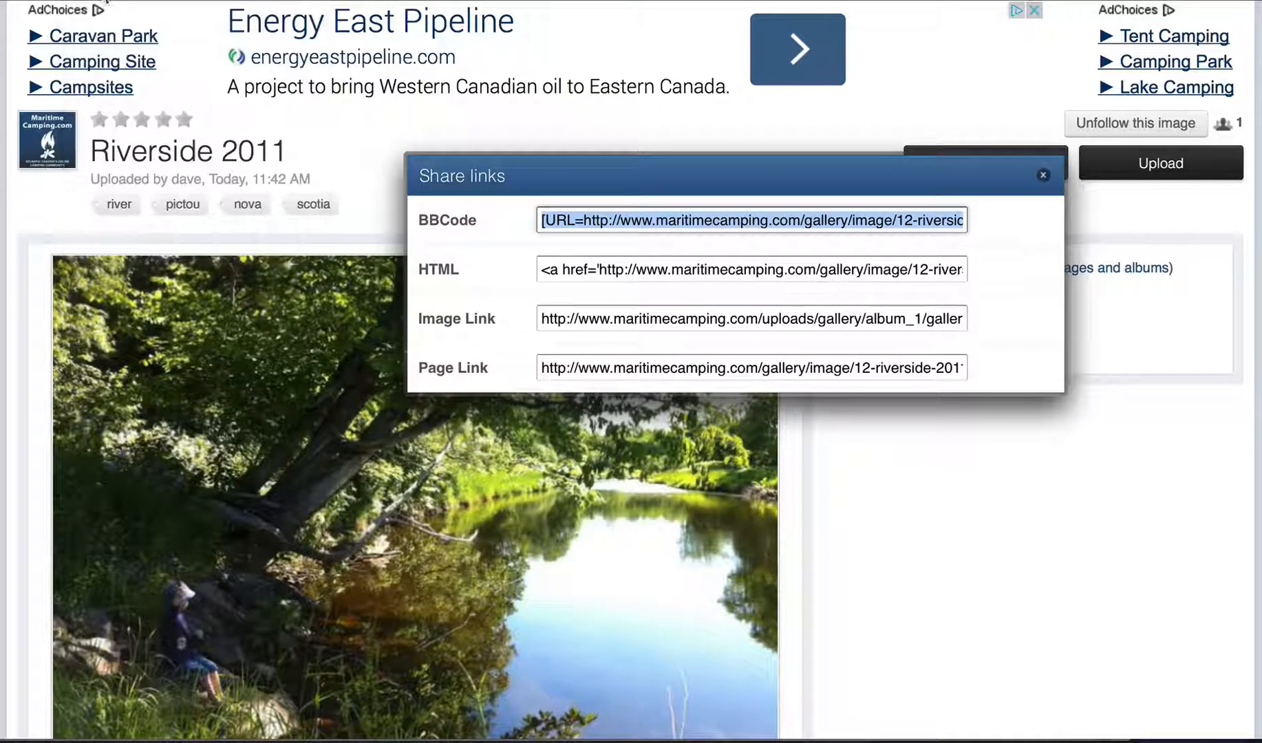
click(1042, 174)
scroll(417, 442, up, 5)
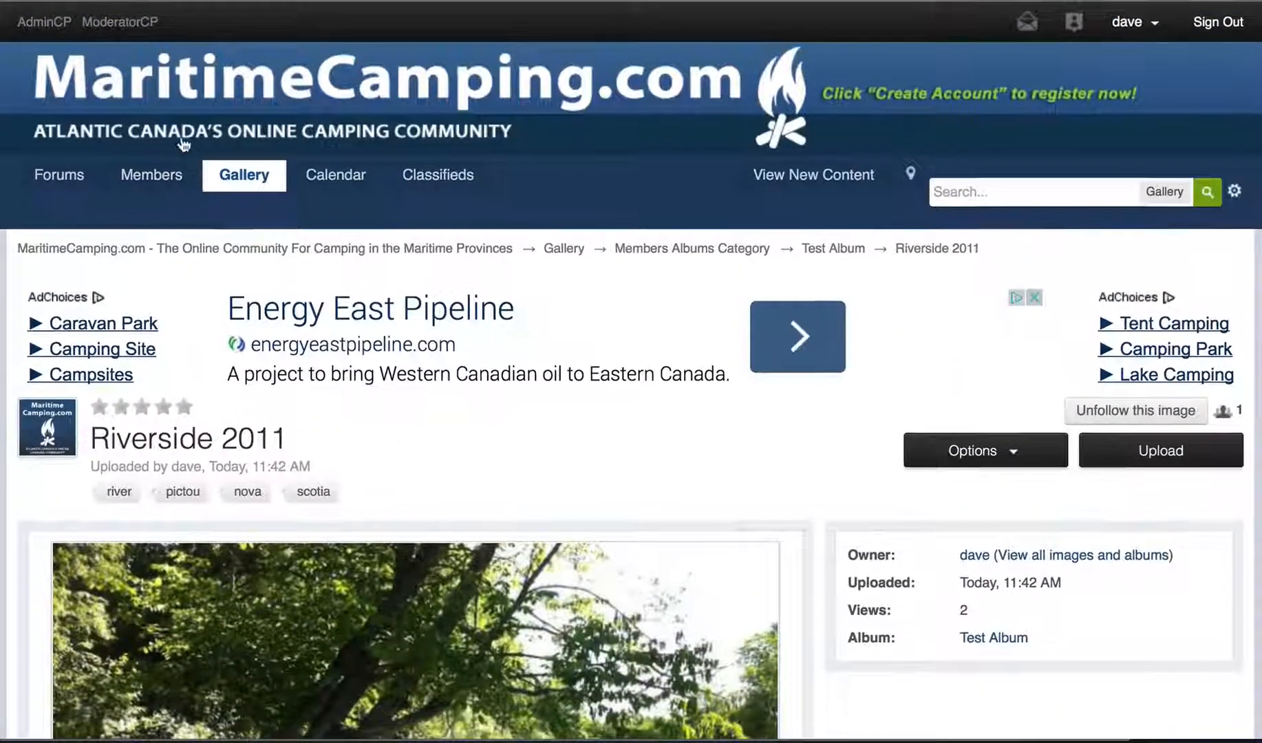
- From the Forums home, find General Camping and open the Family Camping forum's topic list
click(177, 102)
scroll(176, 100, down, 8)
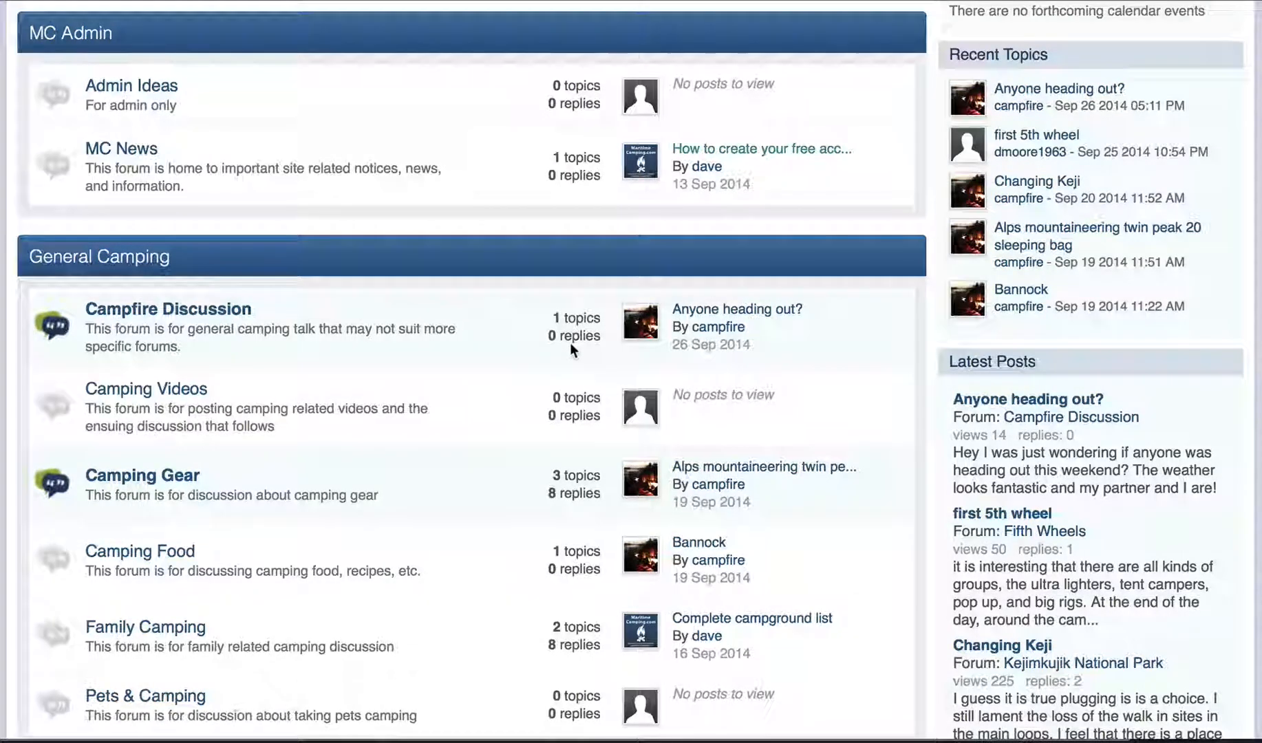
scroll(570, 343, down, 20)
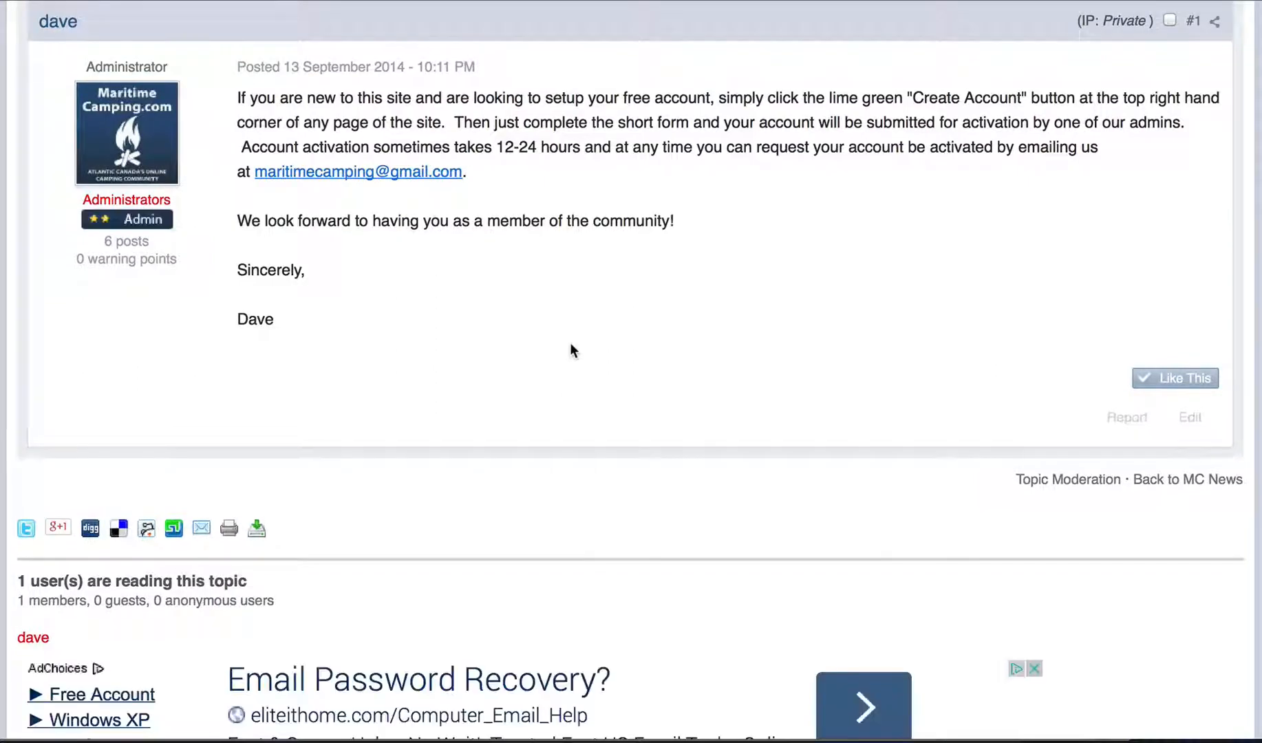
scroll(570, 350, up, 10)
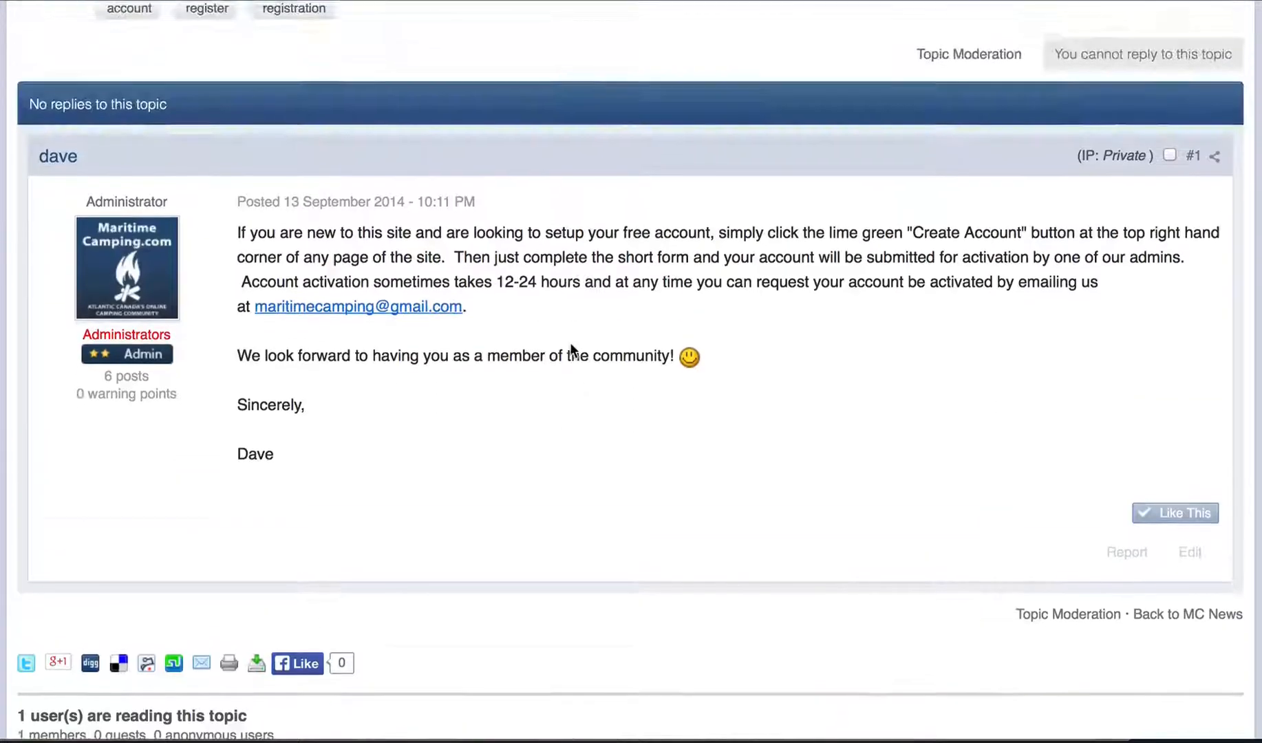
scroll(835, 296, up, 1)
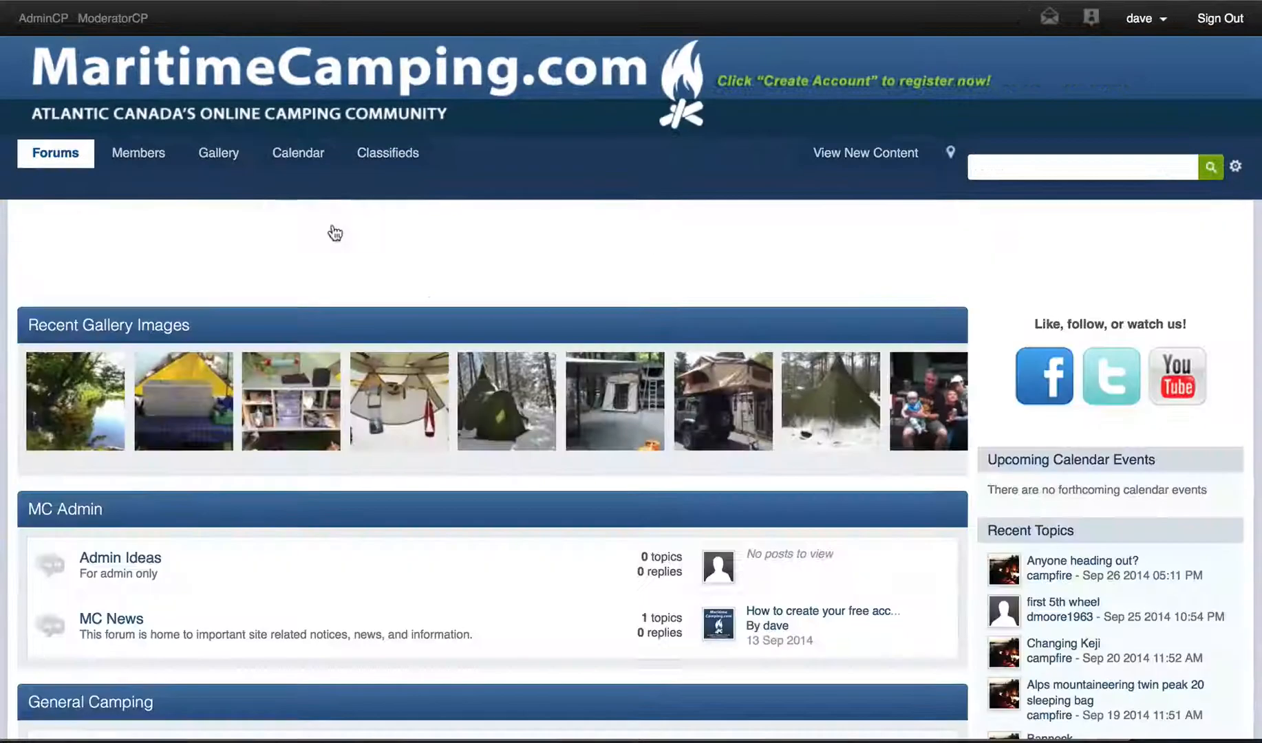
scroll(333, 226, down, 8)
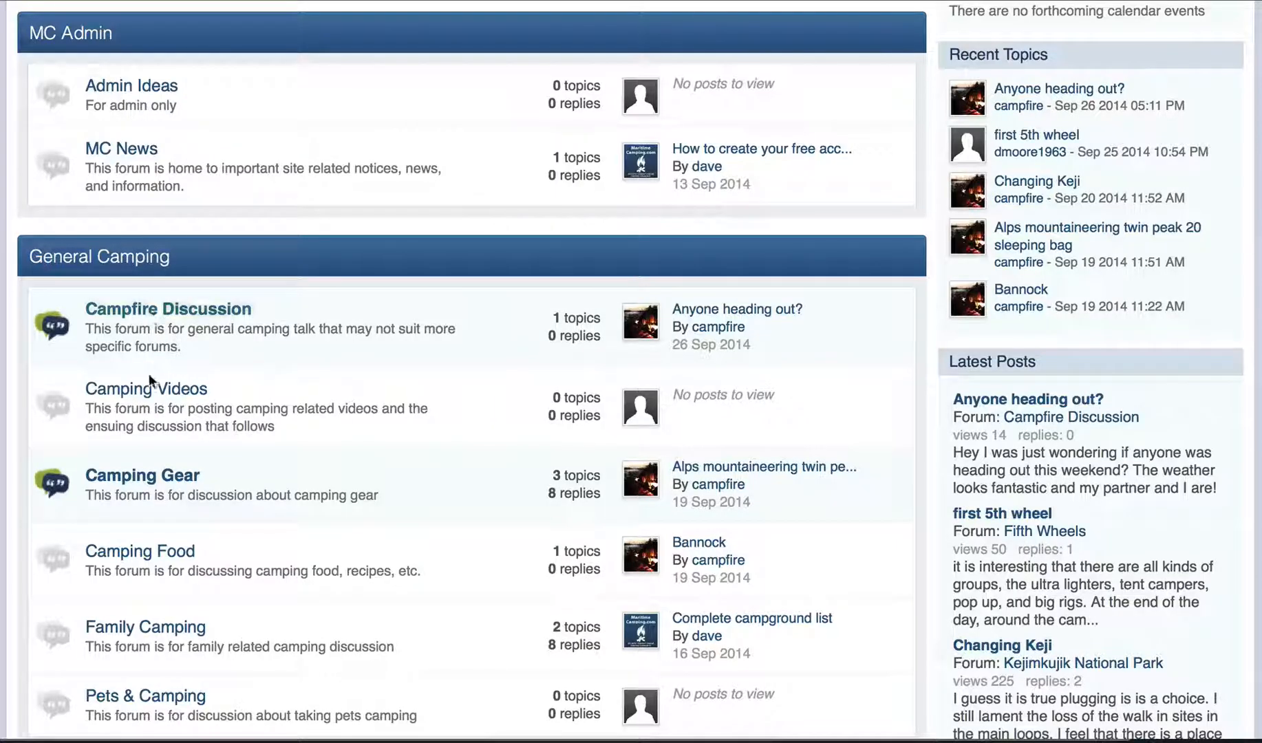
scroll(148, 397, down, 3)
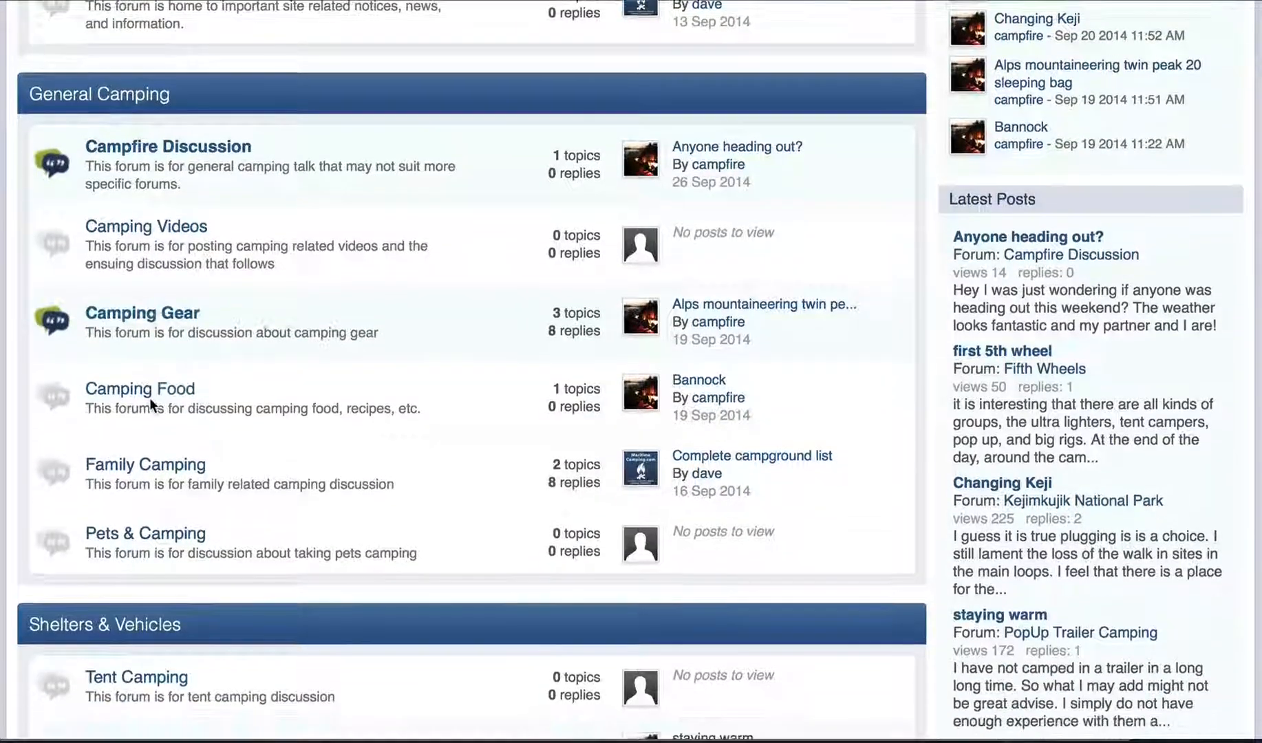
click(152, 467)
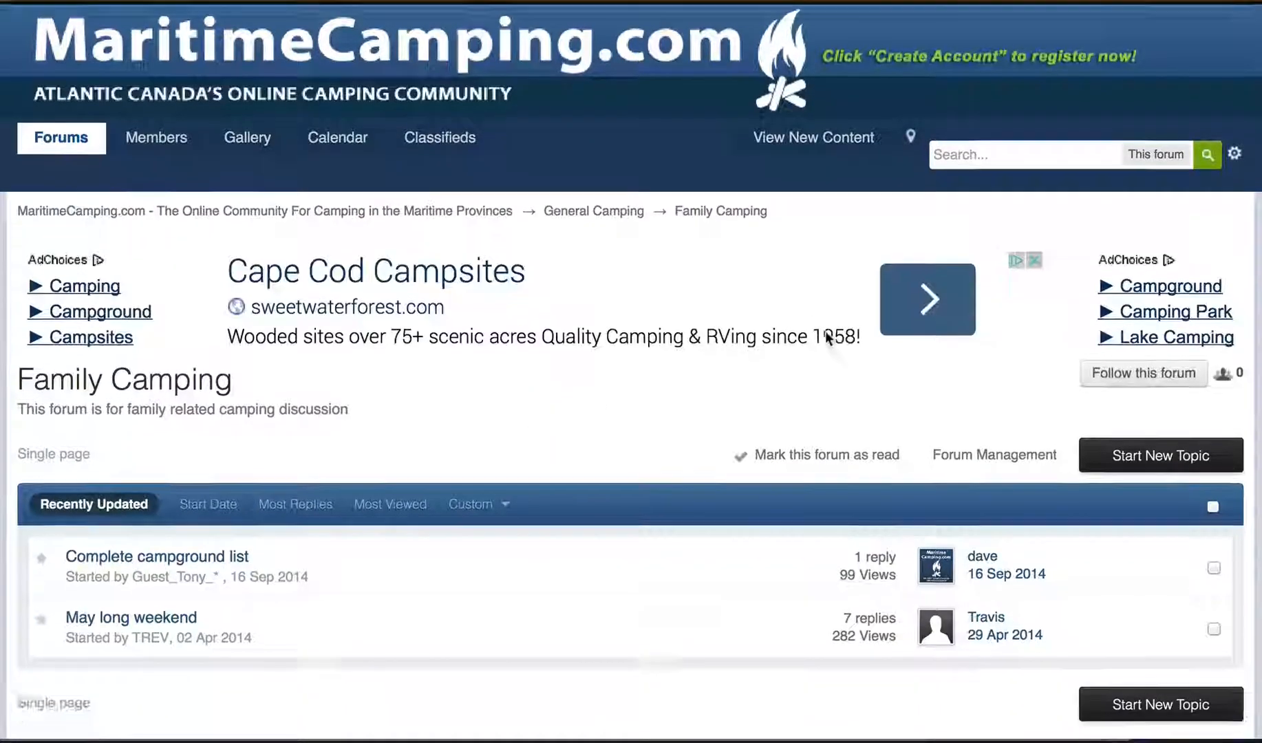
scroll(825, 337, down, 4)
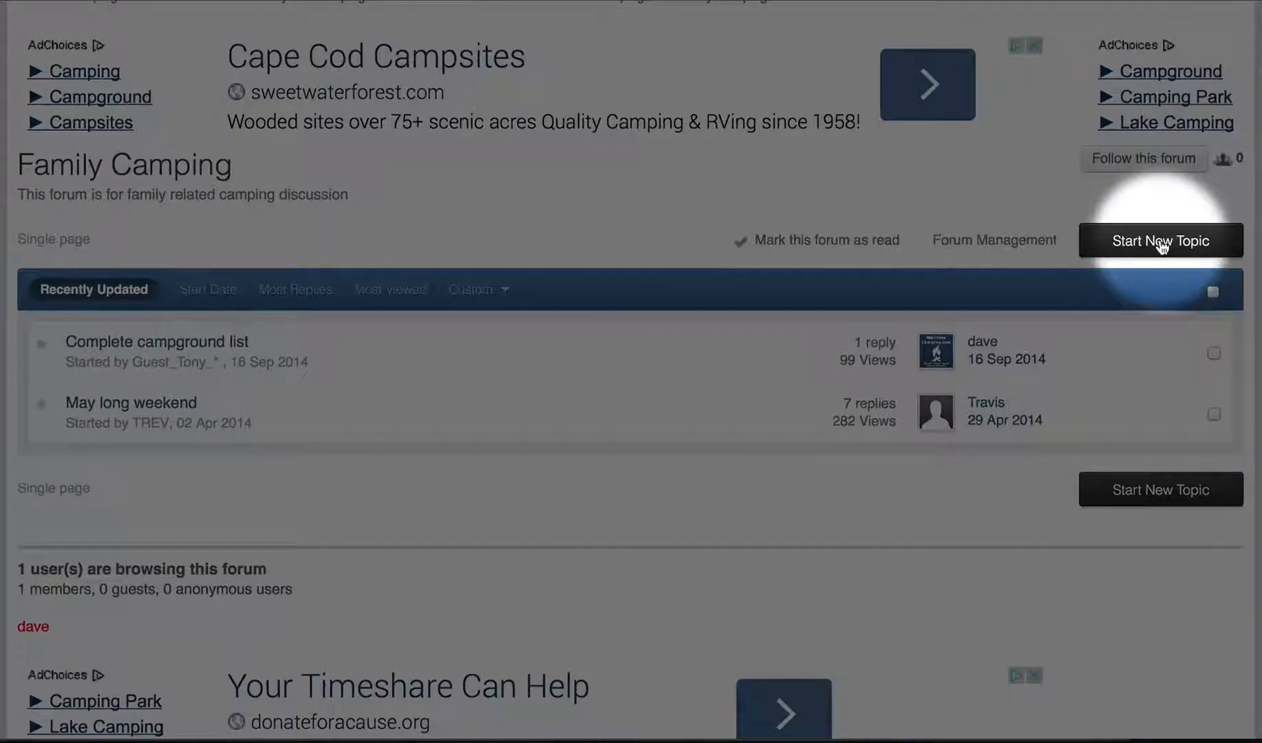
- Start a new Family Camping topic titled 'Test photo in topic'
click(1161, 243)
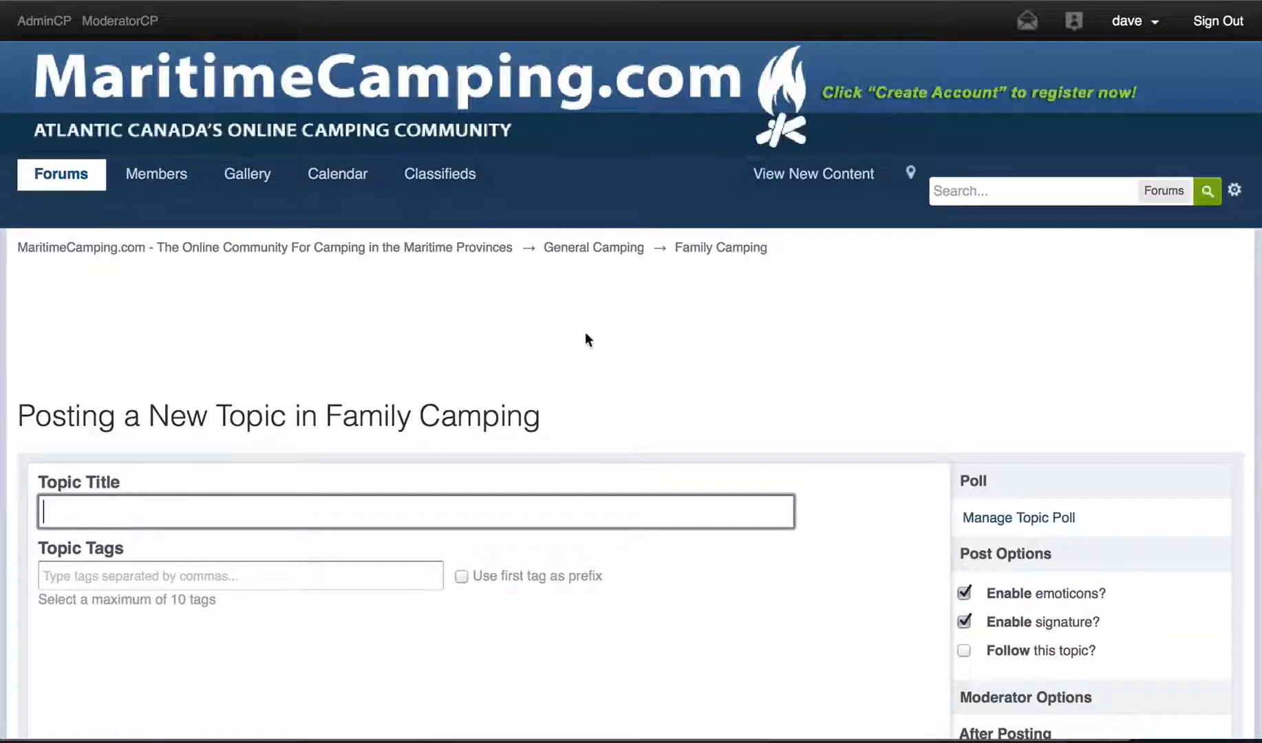
scroll(585, 328, down, 5)
text(Te)
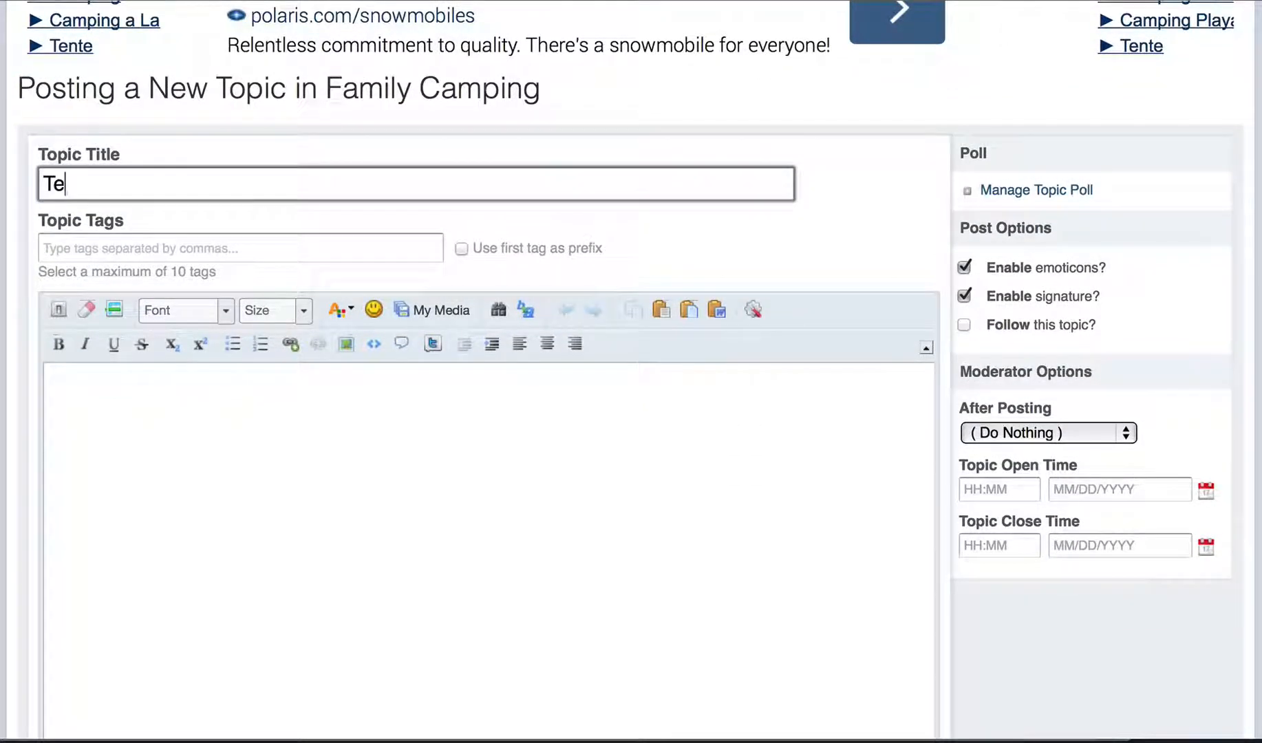
text(st phot)
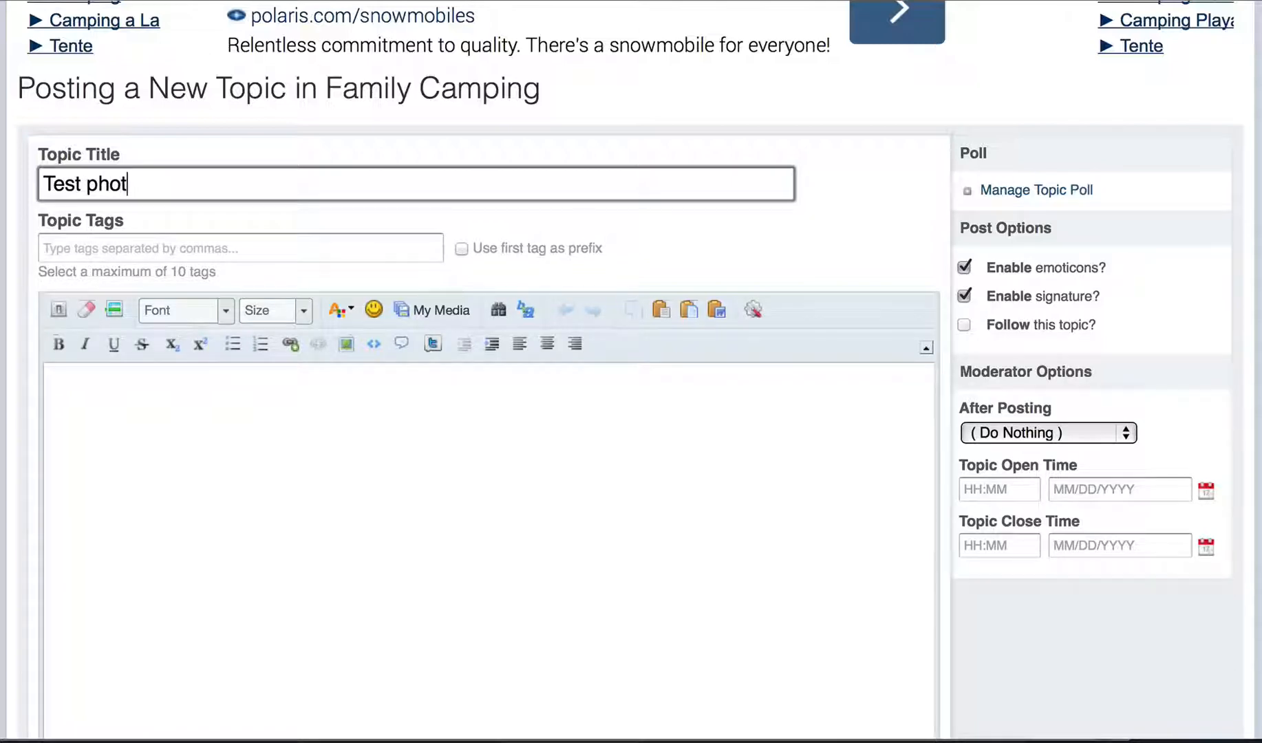
text(o in topic)
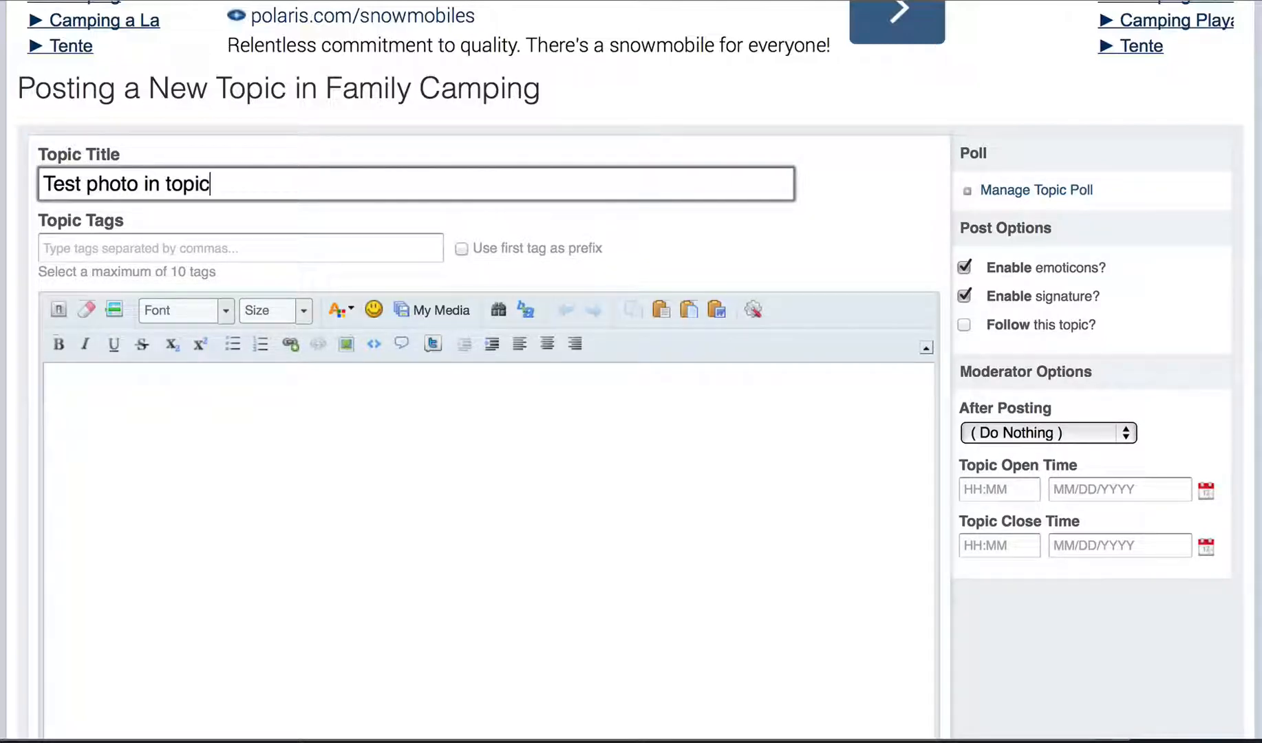
- Write 'Here is one of the photos uploaded in the gallery' and paste the photo's BBCode after it
click(161, 452)
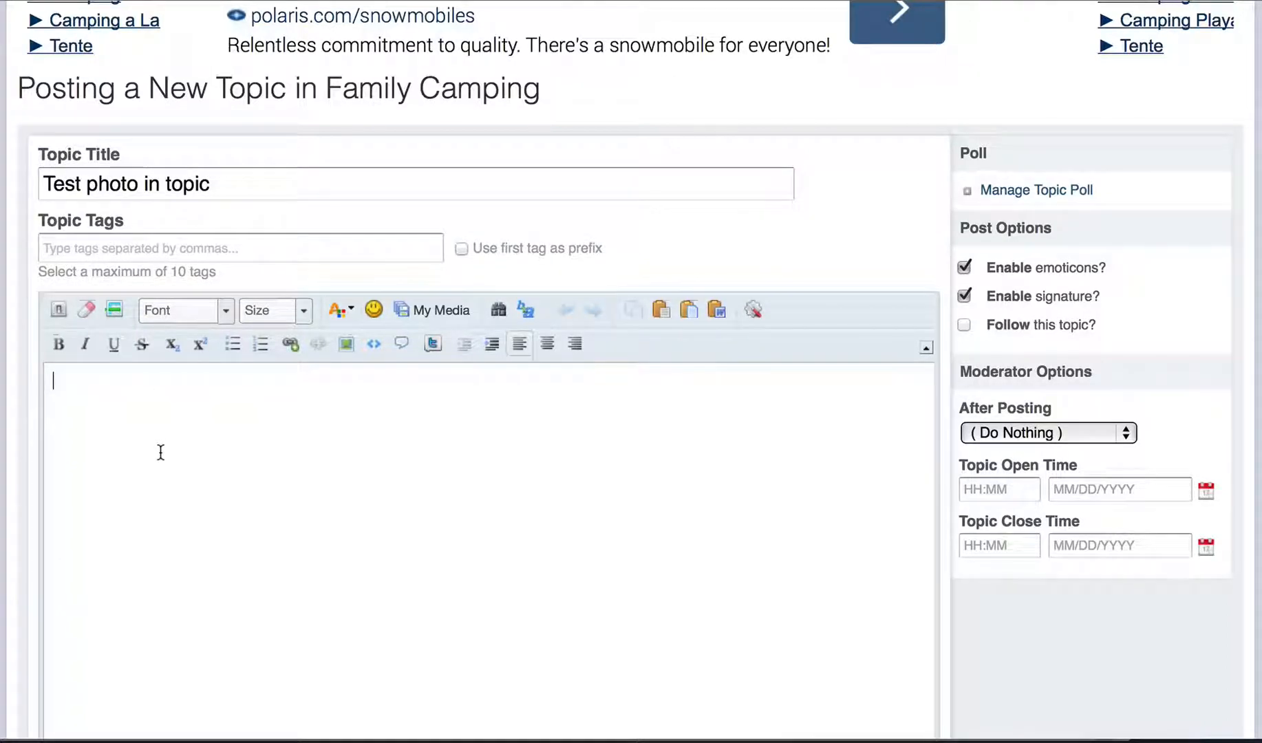
text(Here is one of t)
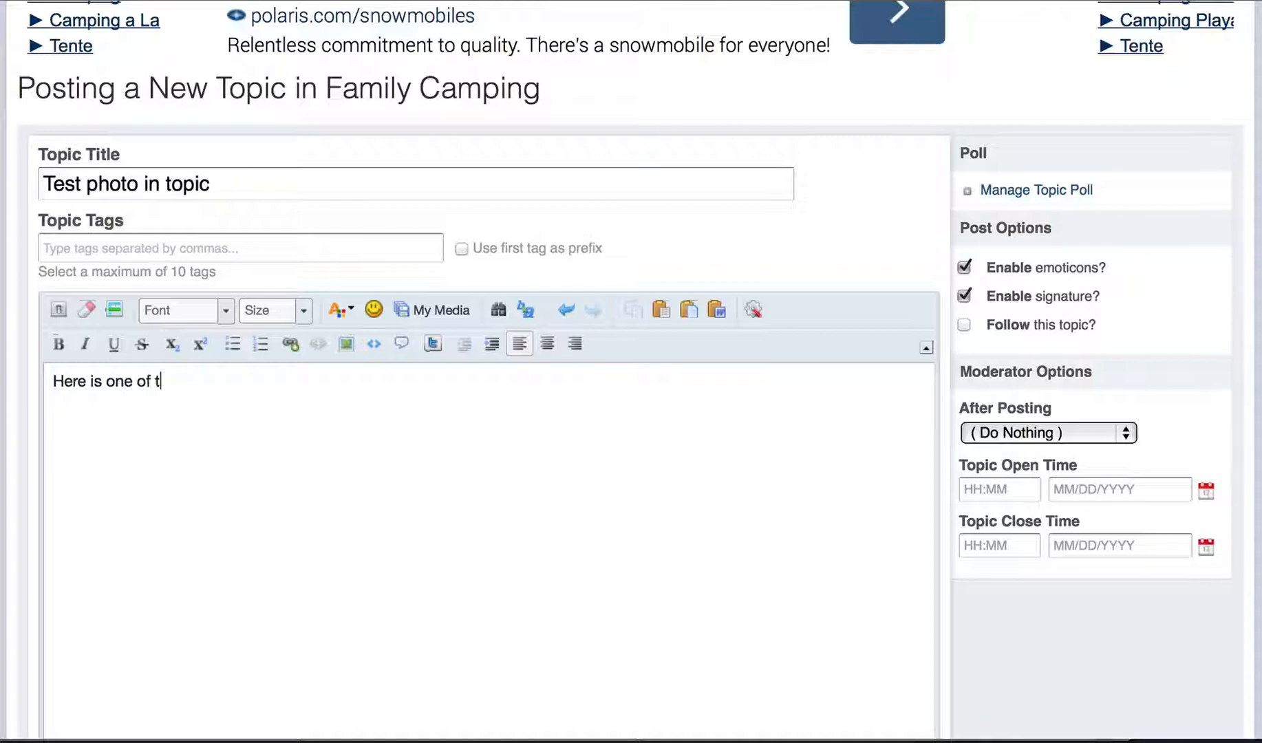
text(he pho)
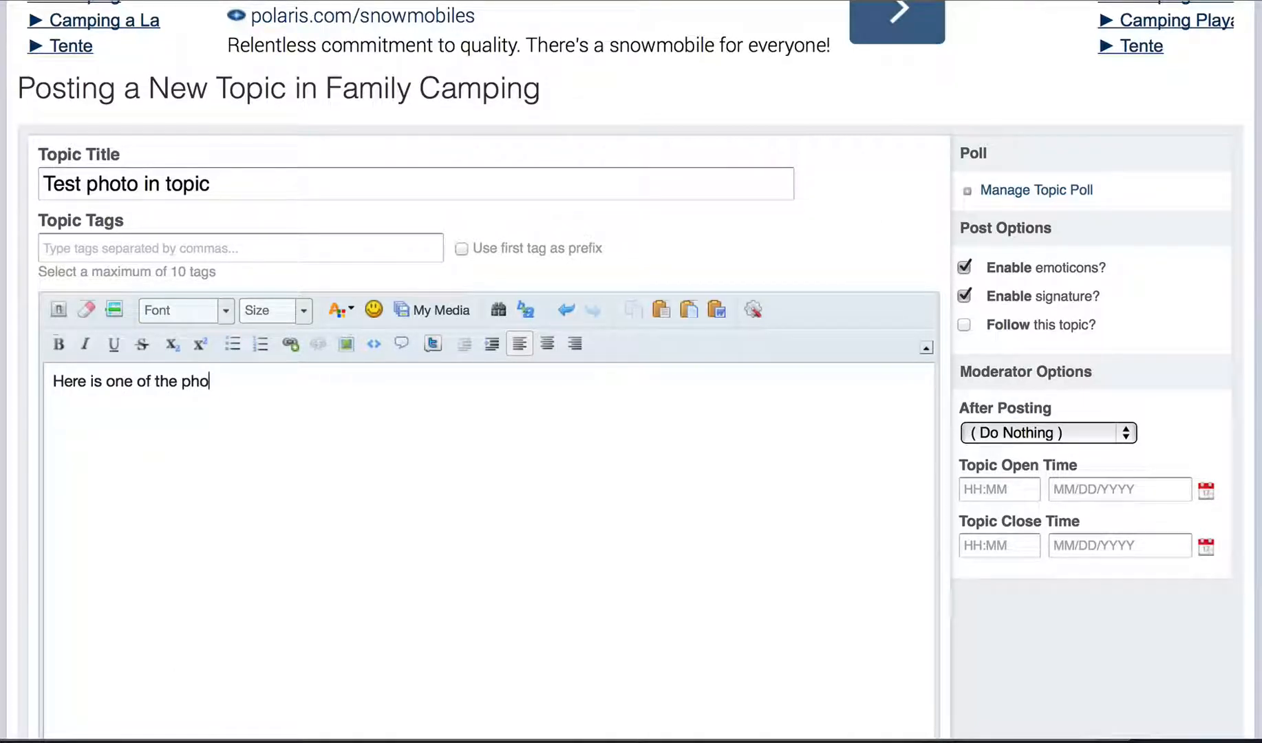
text(tos uploade)
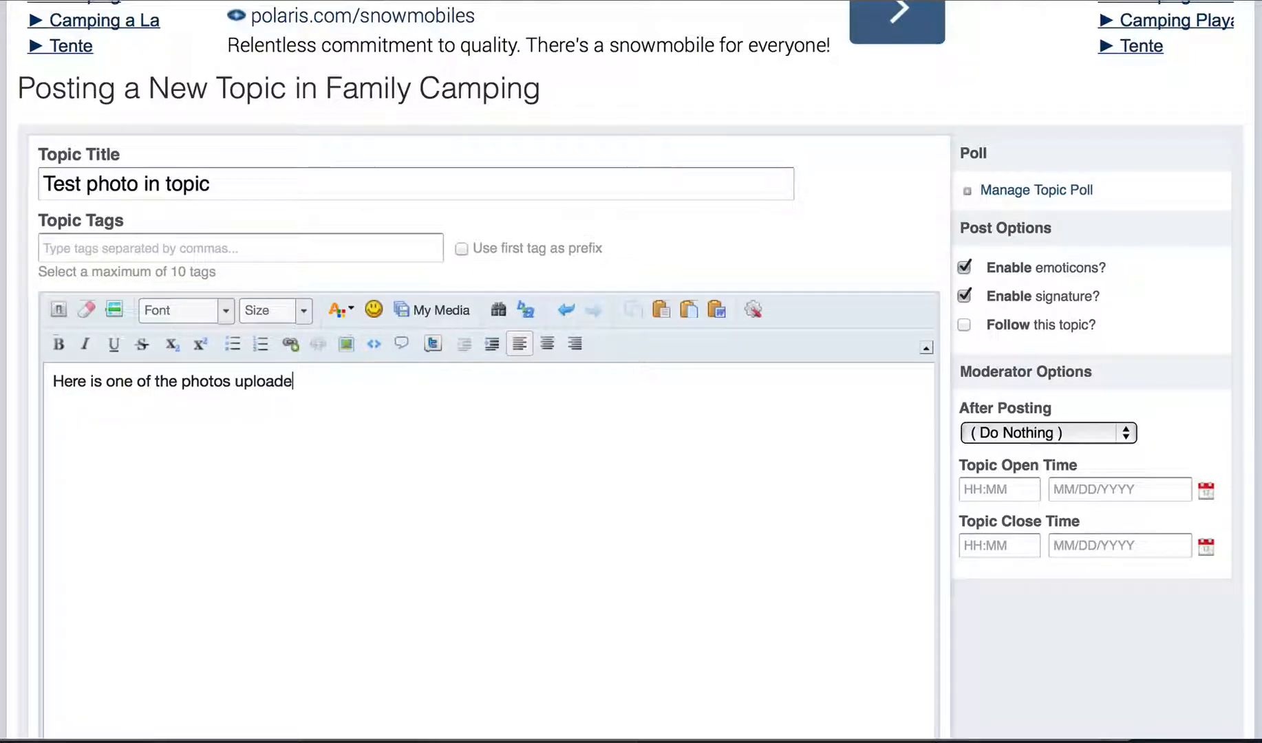
text(d in the gallery)
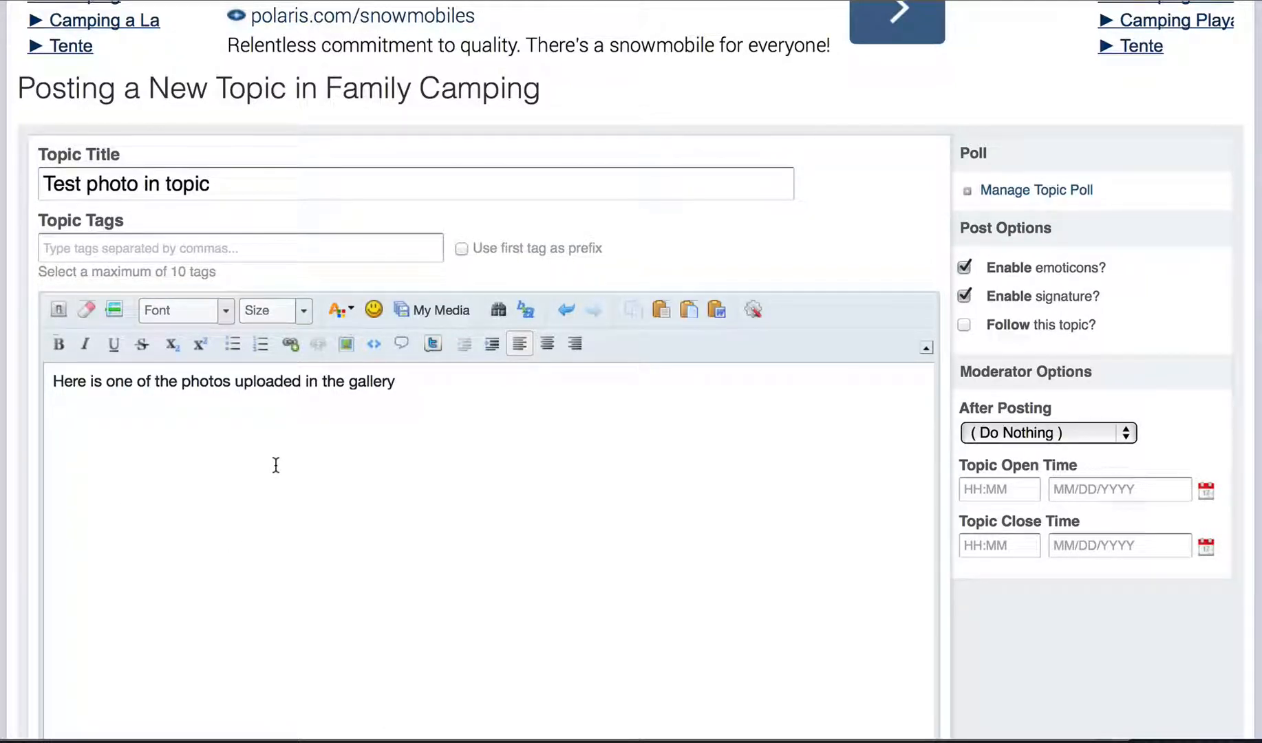
text([URL=http://www.maritimecamping.com/gallery/image/12-riverside-2011/][IMG]http://www.maritimecamping.com/uploads/gallery/album_1/gallery_1_1_47795.jpg[/IMG][/URL])
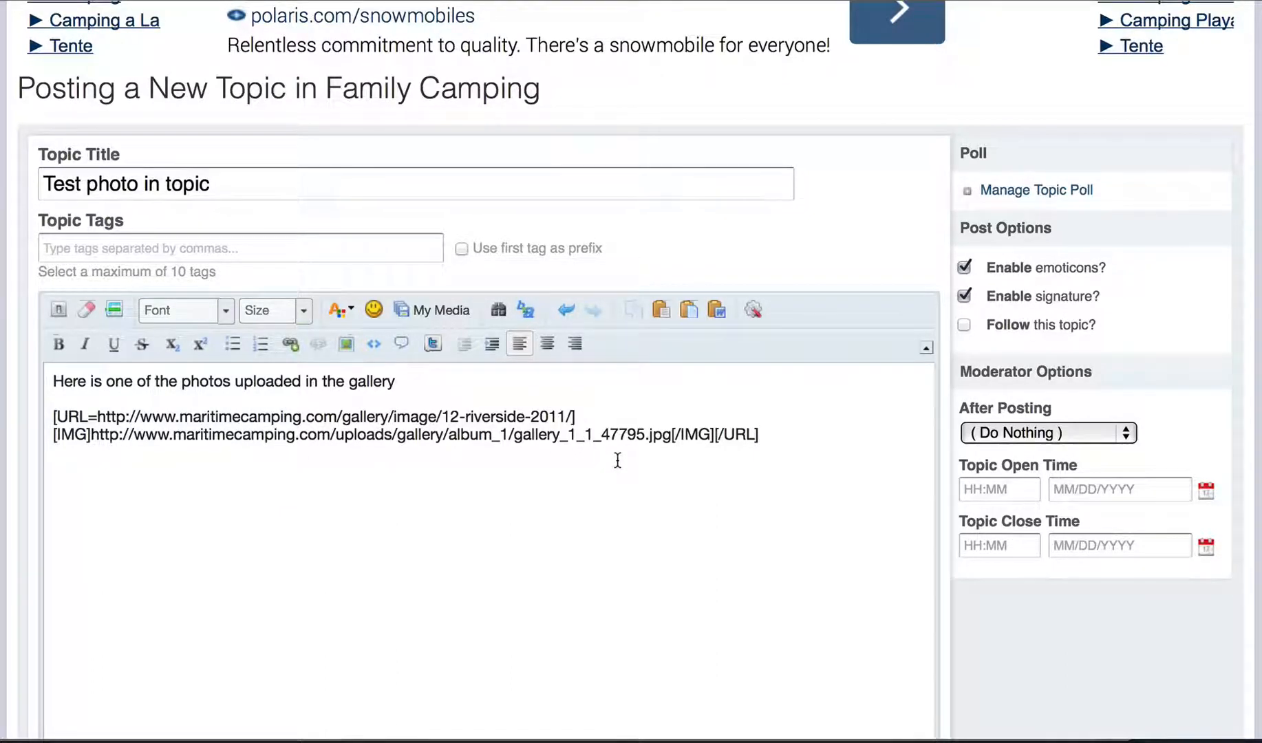
- Post the 'Test photo in topic' topic and confirm the river photo shows below the sentence
scroll(618, 460, down, 2)
scroll(617, 460, down, 7)
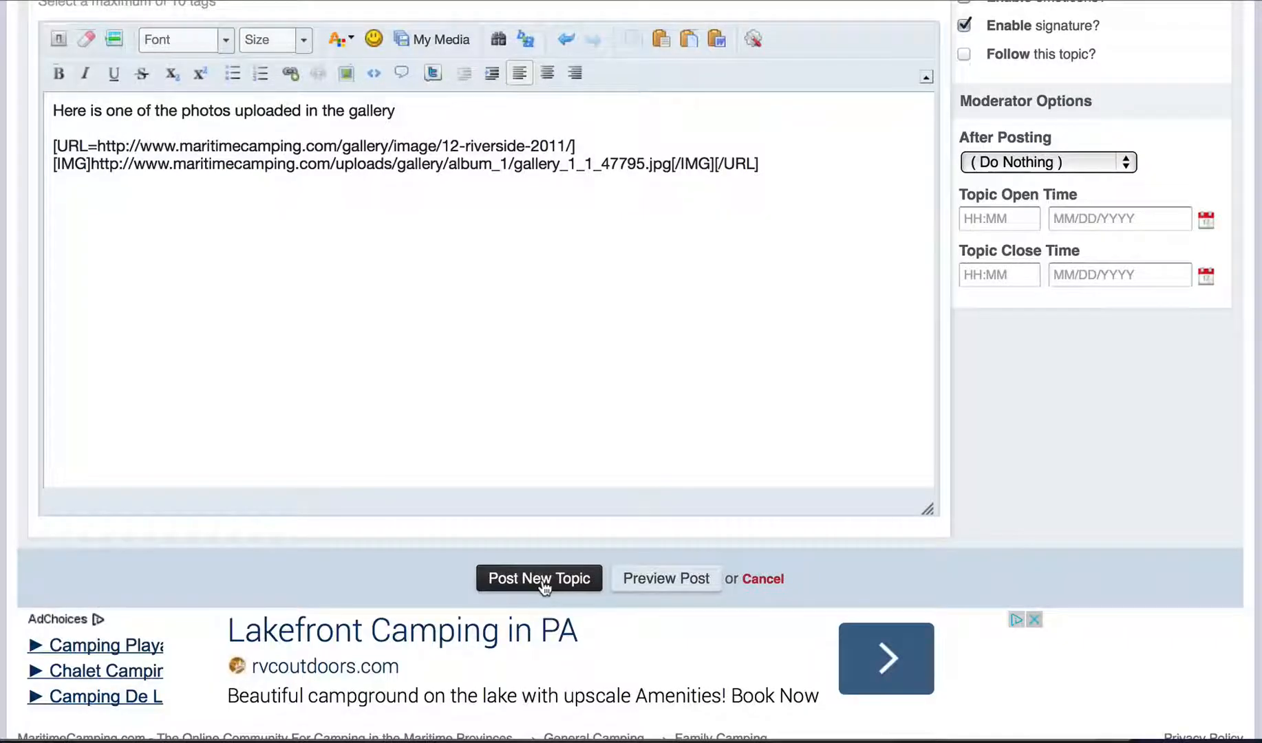
click(540, 580)
scroll(542, 553, down, 15)
scroll(543, 561, down, 7)
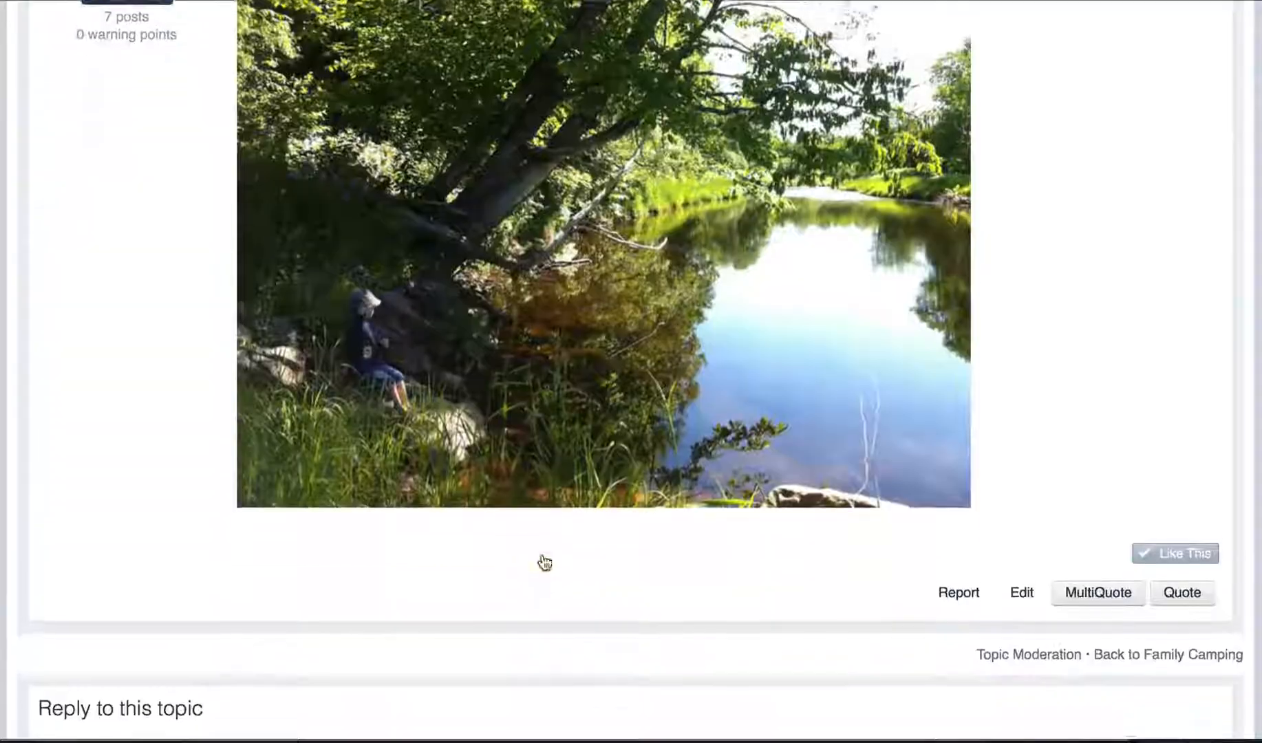
scroll(543, 561, up, 5)
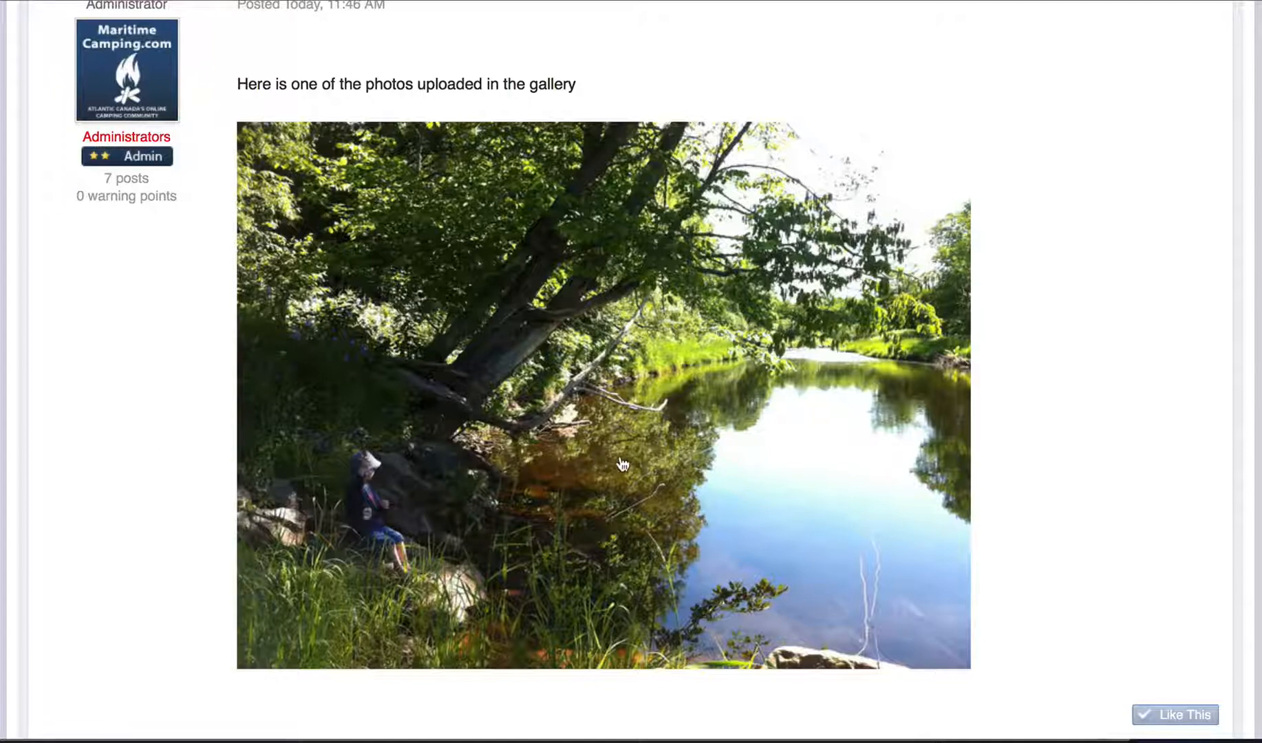
scroll(427, 433, up, 3)
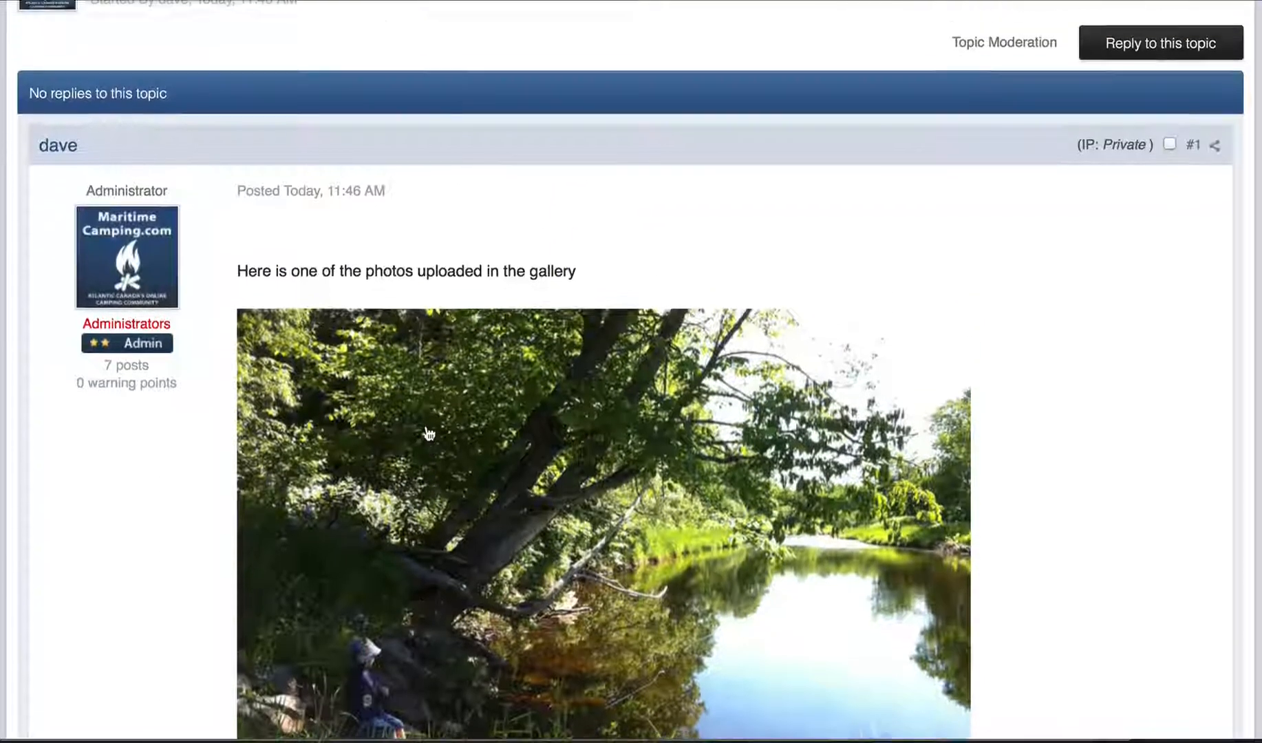
scroll(427, 432, down, 3)
scroll(428, 432, down, 2)
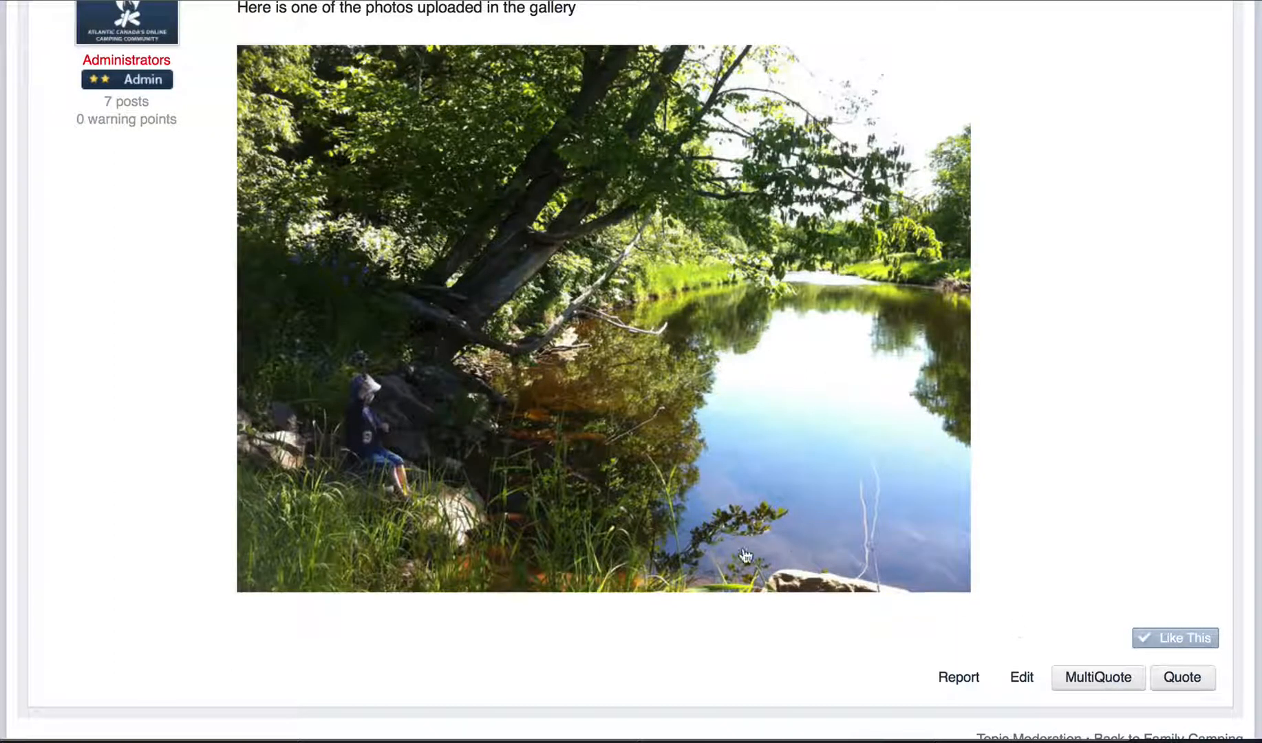
scroll(442, 314, up, 2)
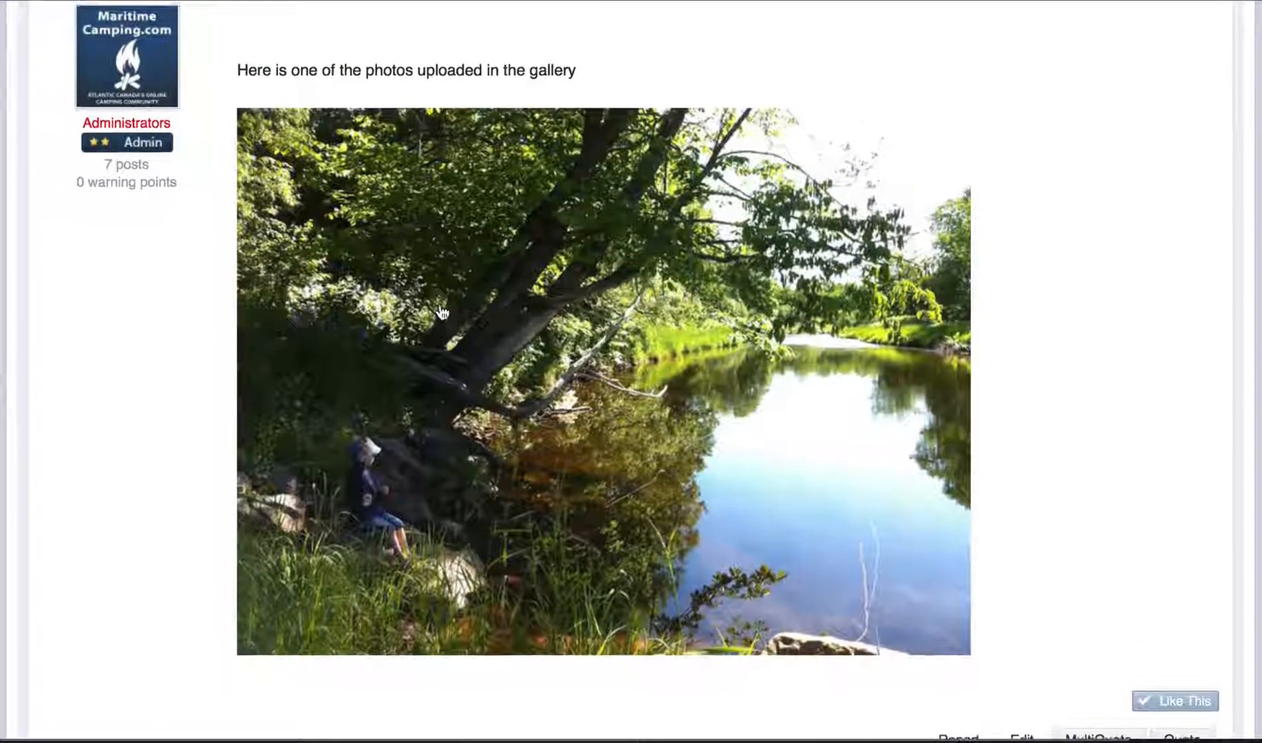